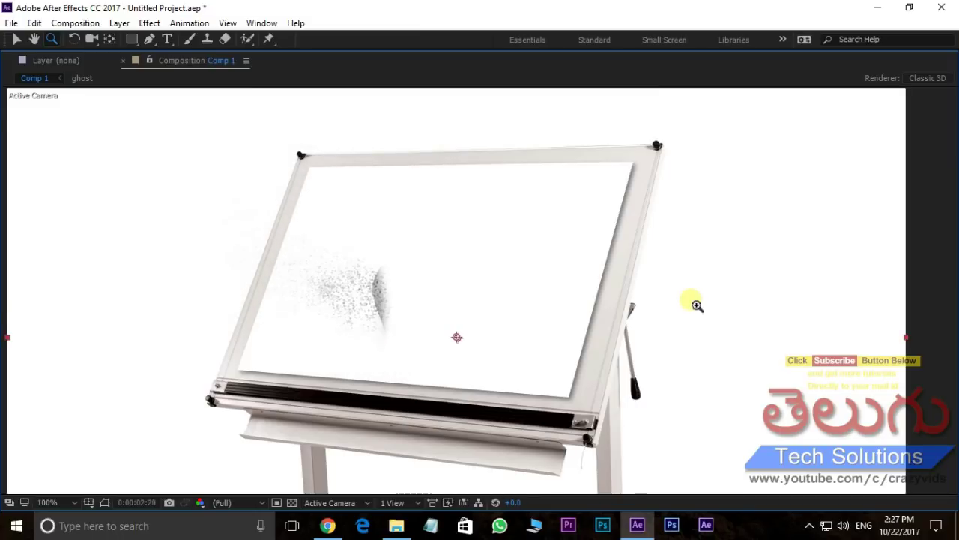
Create Comp 1 with a white background and add the imported a.png drawing-board image as its layer
key(space)
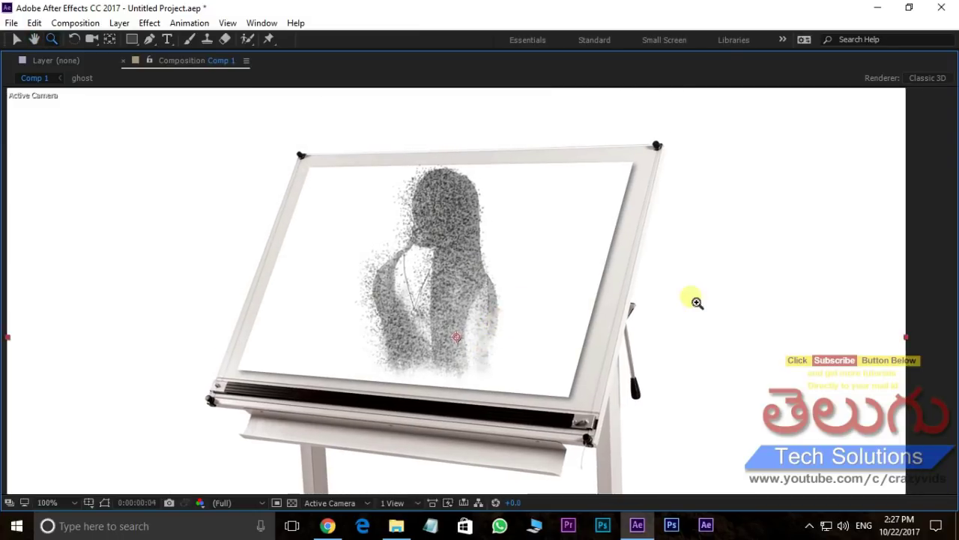
key(space)
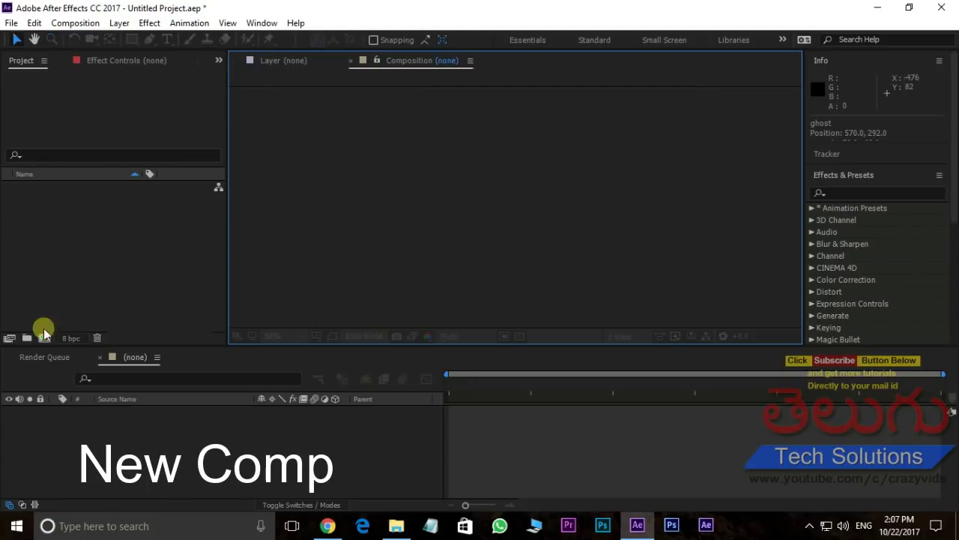
click(44, 337)
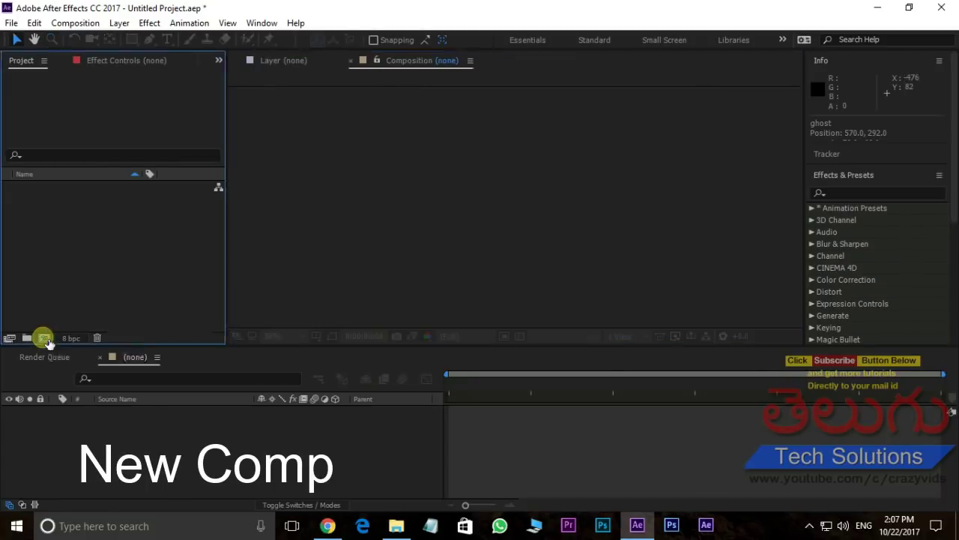
click(482, 343)
click(139, 322)
click(54, 291)
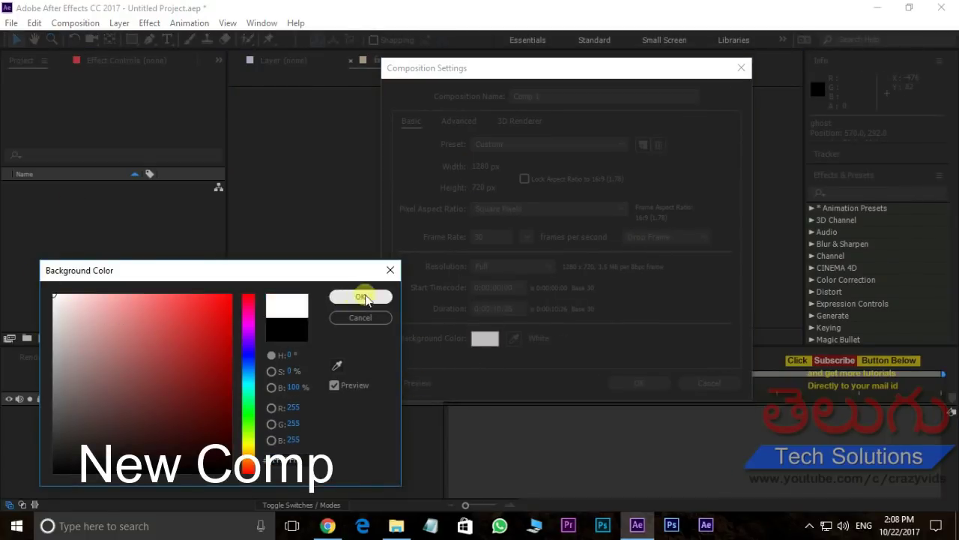
click(364, 299)
click(639, 383)
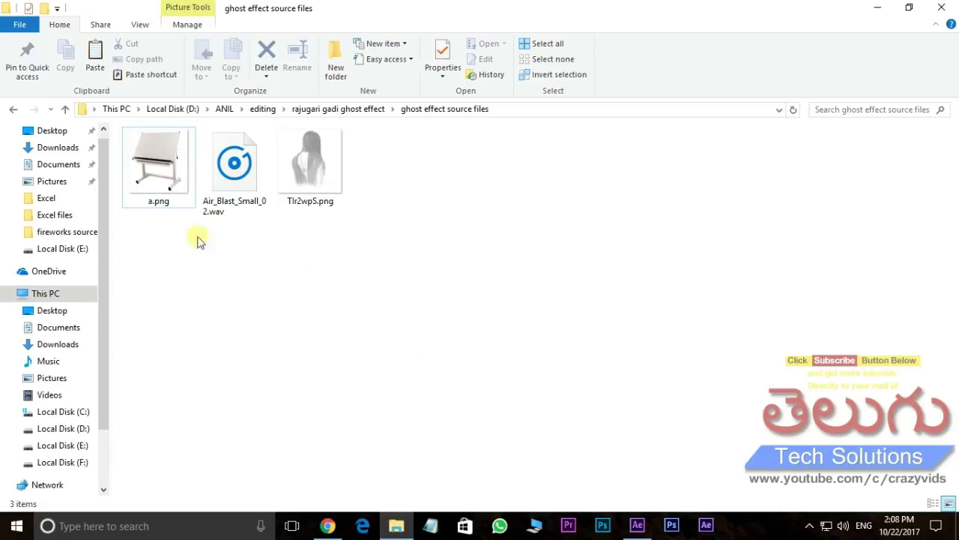
mouse_move(158, 161)
mouse_down()
mouse_move(17, 189)
mouse_move(154, 443)
mouse_up()
mouse_move(553, 199)
mouse_down()
mouse_move(557, 138)
mouse_move(555, 180)
mouse_up()
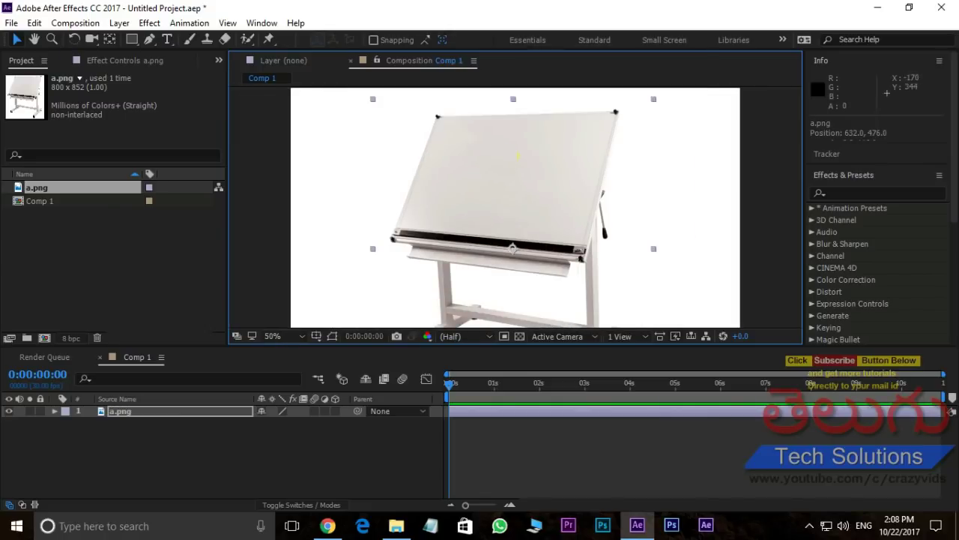
Import the woman figure Tlr2wpS.png and place it above the drawing board in Comp 1
click(397, 529)
mouse_move(317, 171)
mouse_down()
mouse_move(18, 215)
mouse_move(139, 411)
mouse_up()
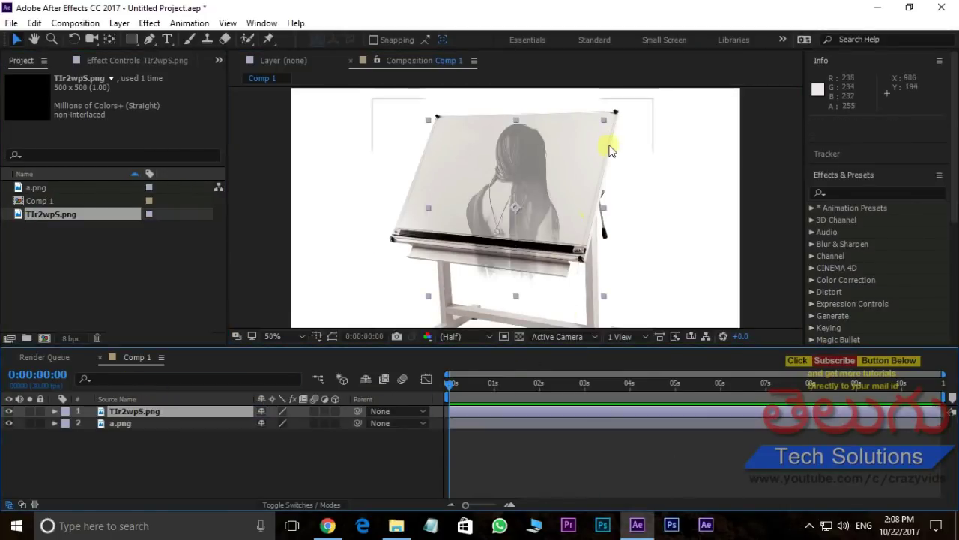
mouse_move(609, 115)
mouse_down()
mouse_move(566, 167)
mouse_move(566, 134)
mouse_move(515, 155)
mouse_up()
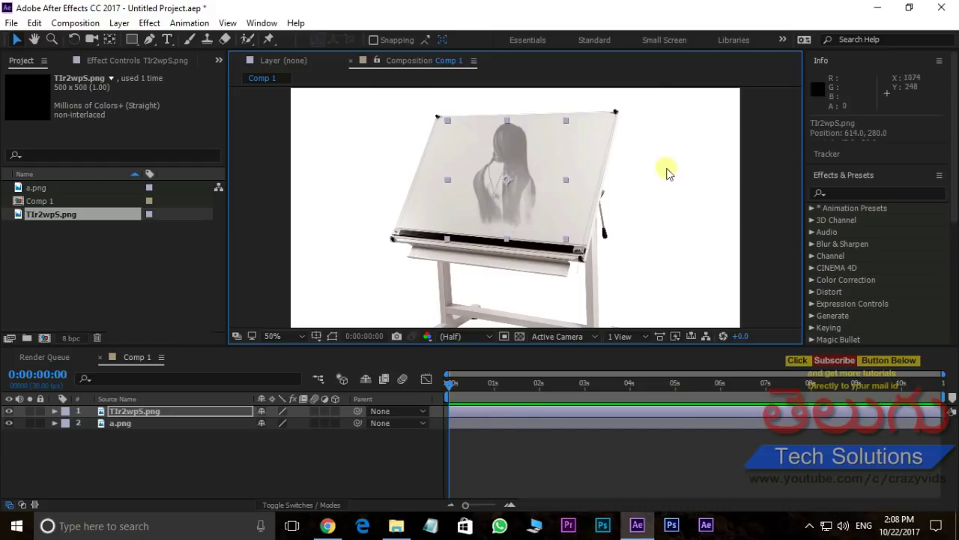
scroll(668, 172, up, 1)
Add a white solid below the woman layer, then hide both upper layers
right_click(158, 476)
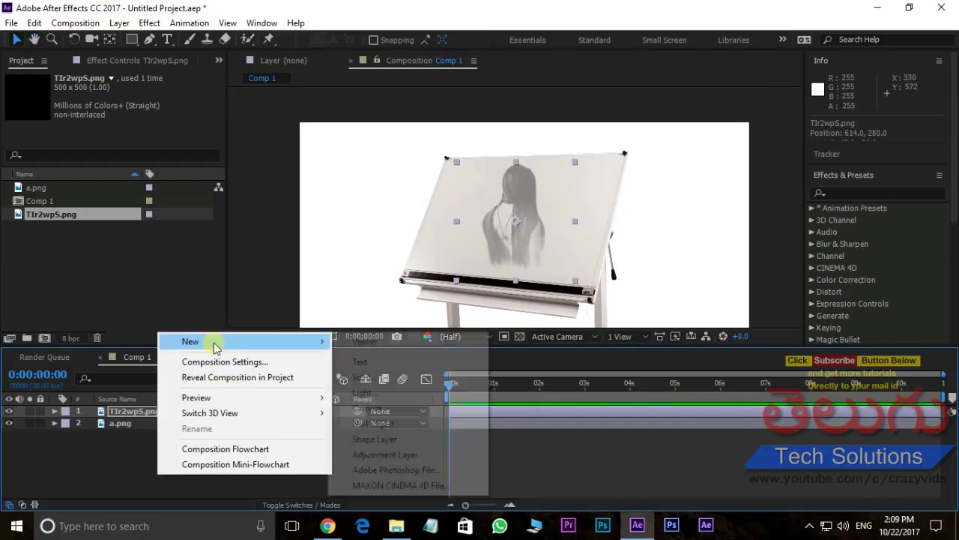
click(360, 350)
click(331, 463)
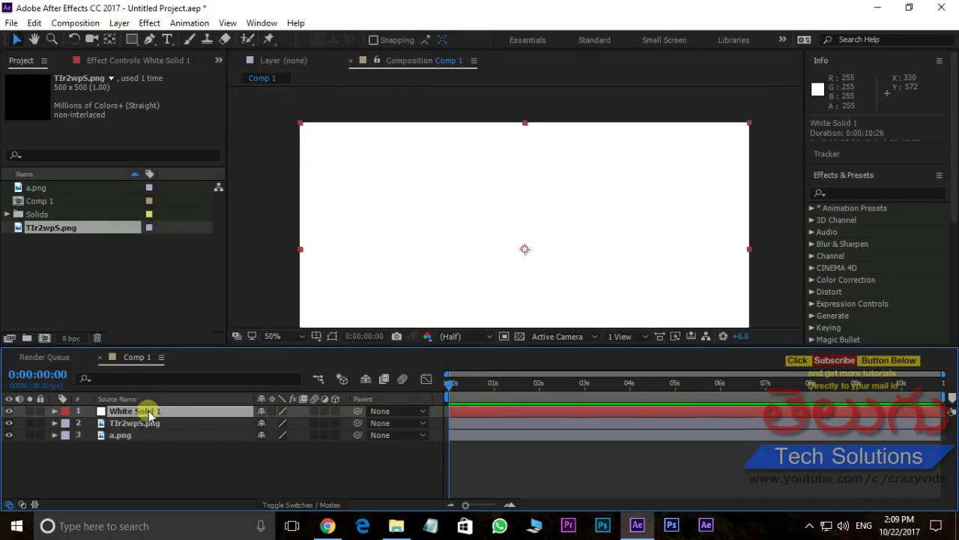
drag(150, 412, 128, 435)
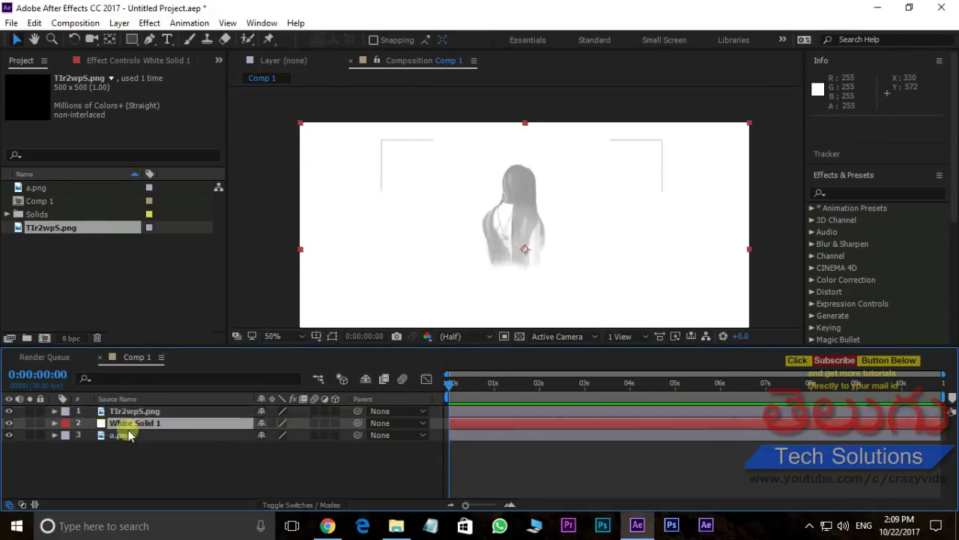
click(9, 411)
click(9, 423)
Draw a four-point Pen mask on the drawing board's corners
scroll(499, 191, up, 2)
click(149, 38)
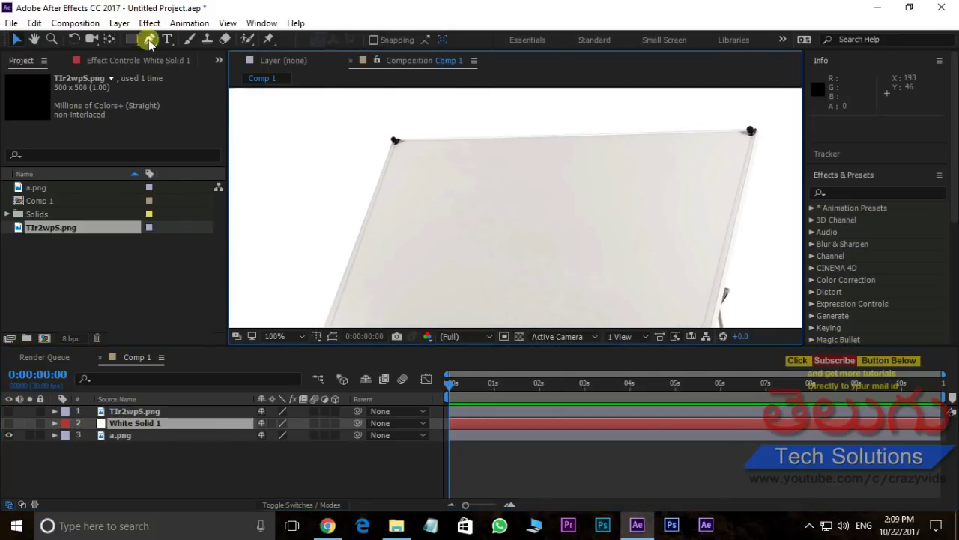
scroll(388, 127, down, 2)
click(381, 113)
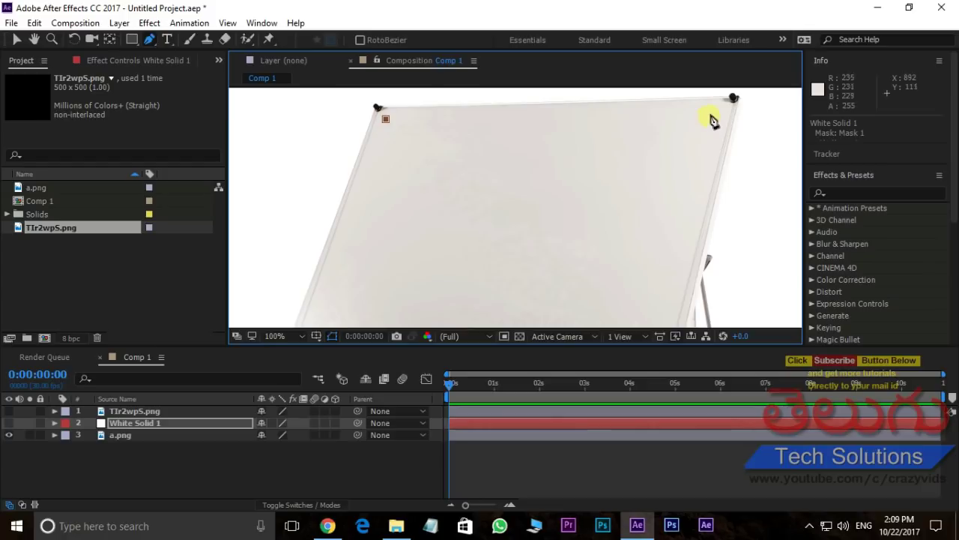
click(716, 118)
scroll(649, 236, down, 3)
click(655, 266)
click(334, 246)
scroll(401, 246, up, 3)
Show White Solid 1 again and adjust the mask corner to fit the board
click(339, 180)
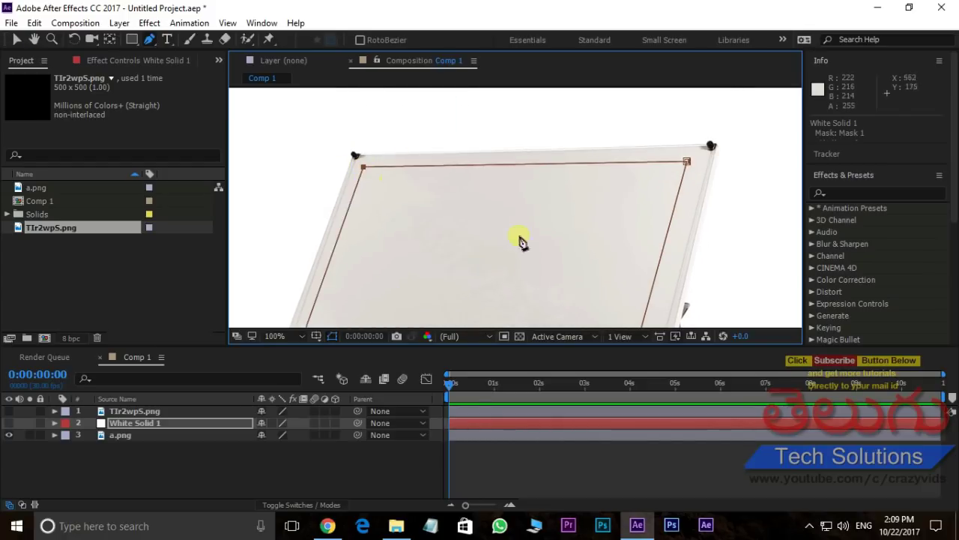
scroll(517, 242, down, 2)
click(9, 423)
scroll(482, 228, up, 2)
scroll(600, 180, up, 1)
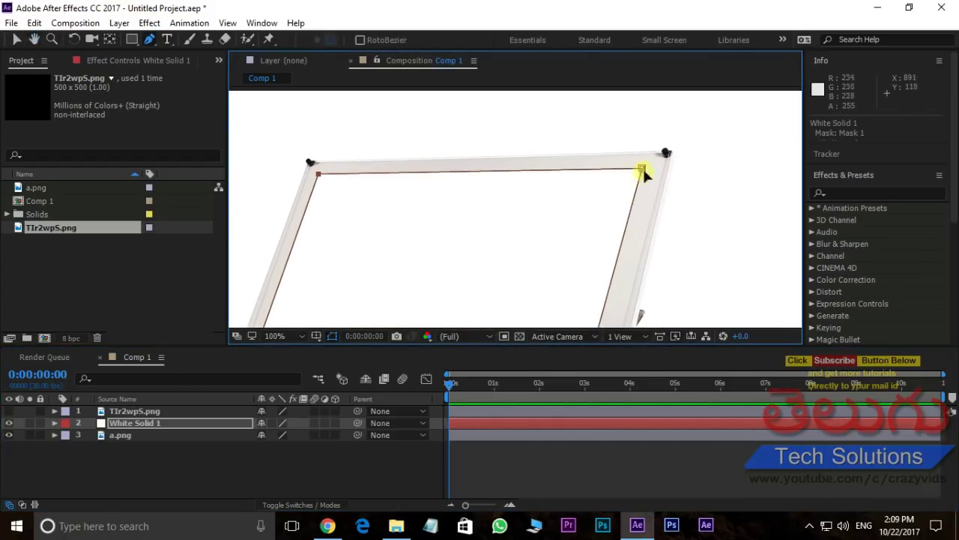
scroll(626, 137, up, 2)
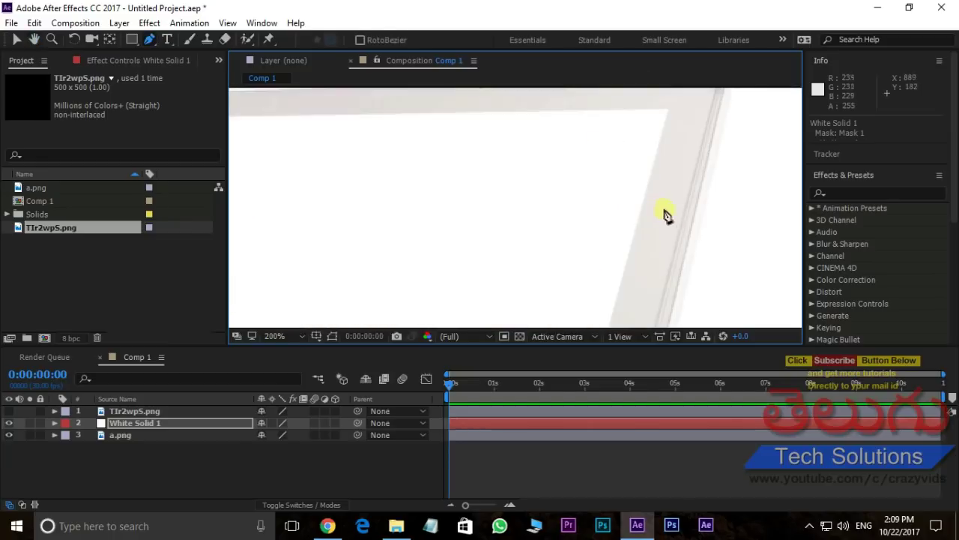
Apply Drop Shadow to White Solid 1 and raise its Softness to 15
click(860, 194)
text(drop)
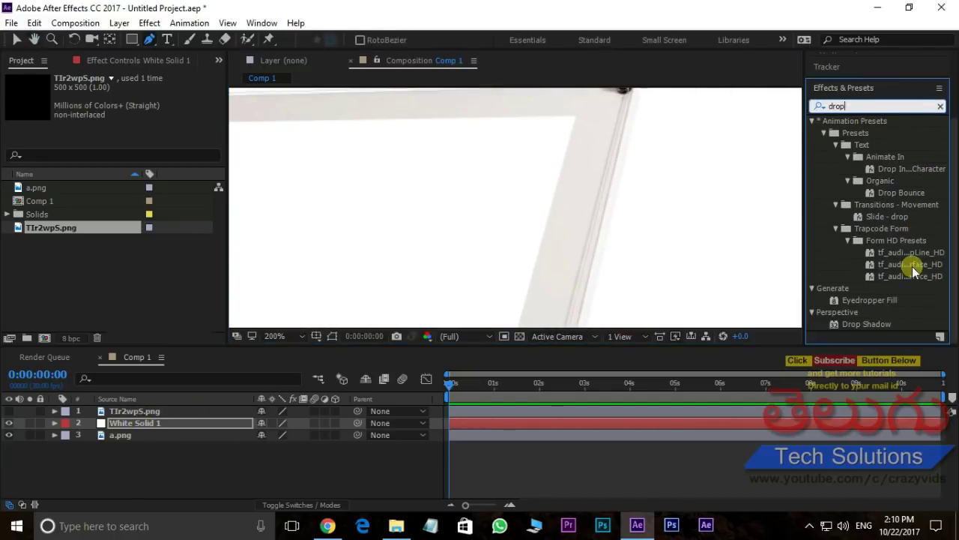
drag(857, 326, 180, 423)
scroll(578, 188, up, 1)
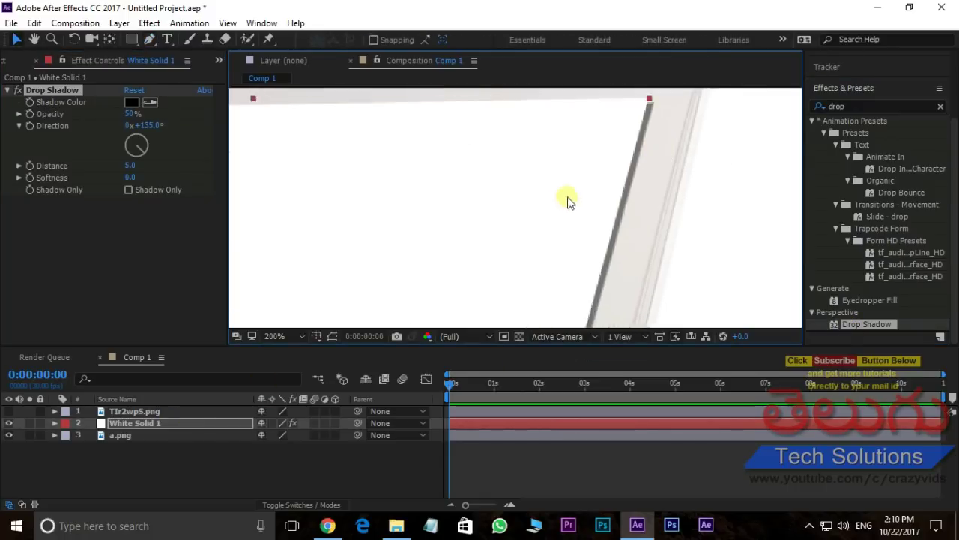
scroll(568, 198, up, 1)
scroll(533, 213, down, 2)
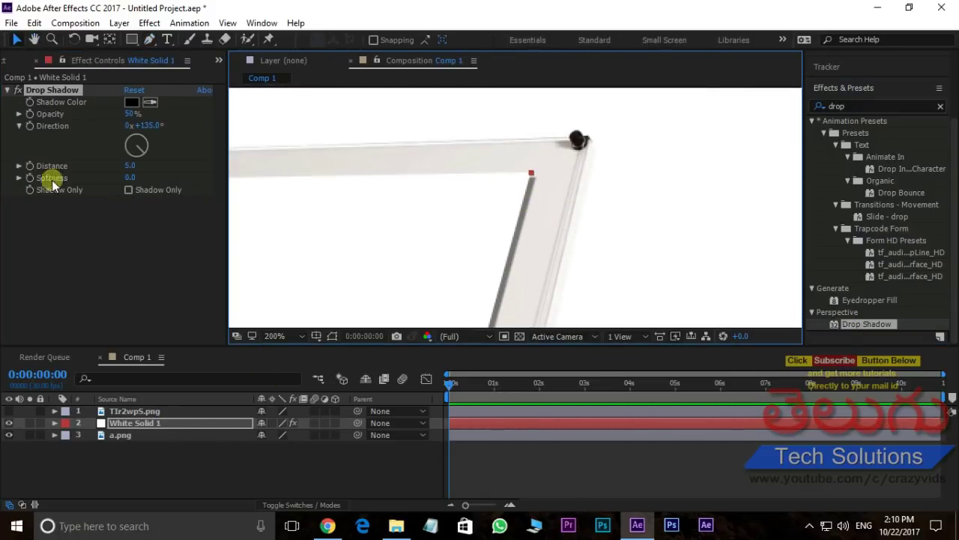
drag(130, 177, 135, 178)
scroll(562, 210, down, 3)
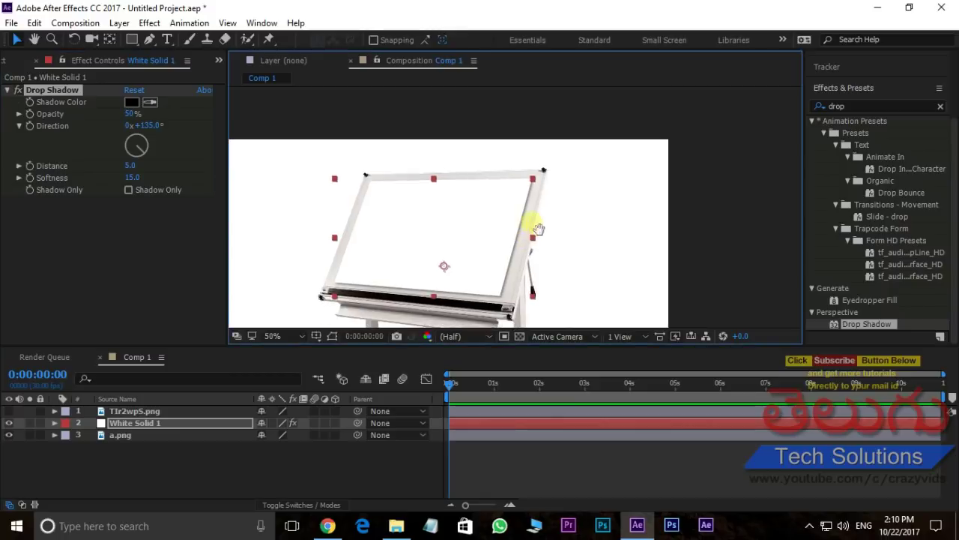
scroll(535, 225, up, 3)
scroll(535, 268, down, 3)
click(159, 412)
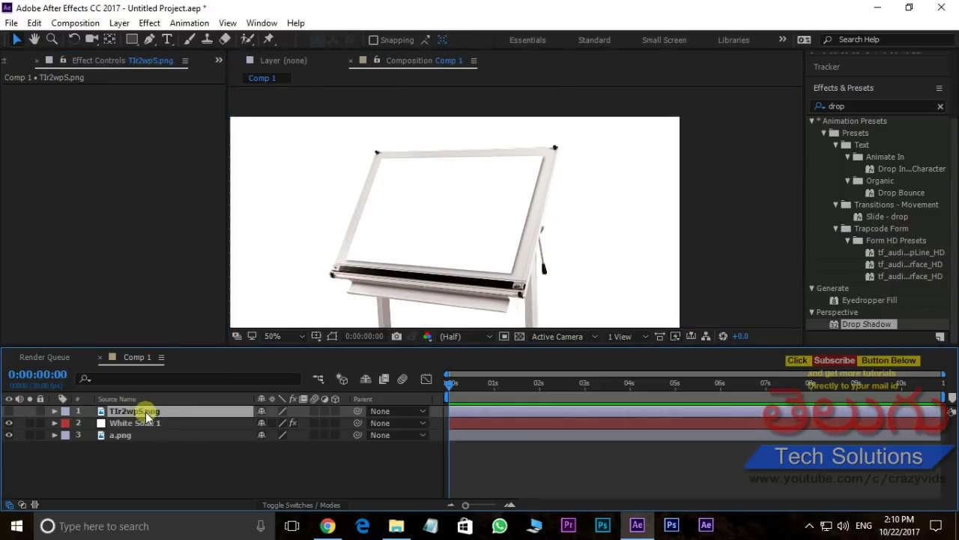
Unhide the woman layer, pre-compose it as 'ghost', and make it a 3D layer
click(9, 411)
scroll(542, 199, up, 2)
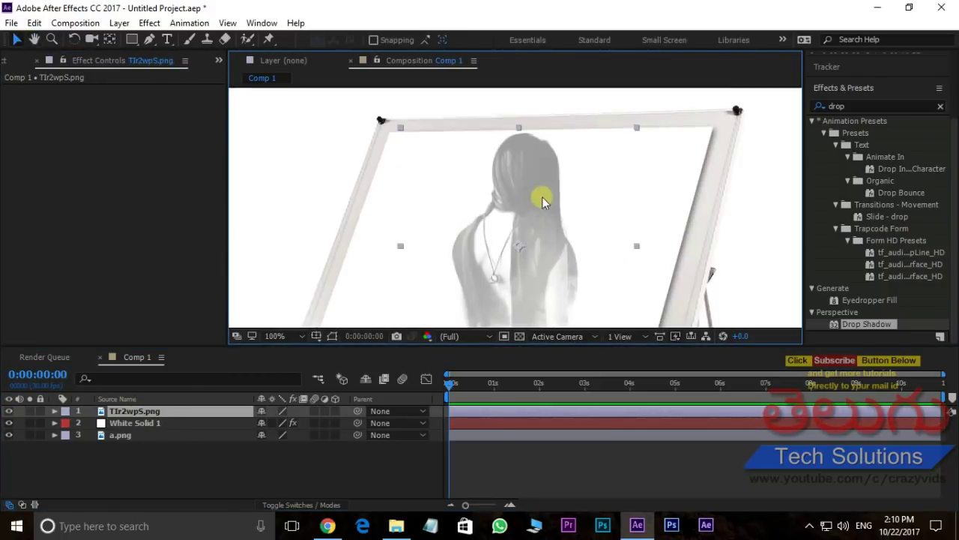
right_click(170, 417)
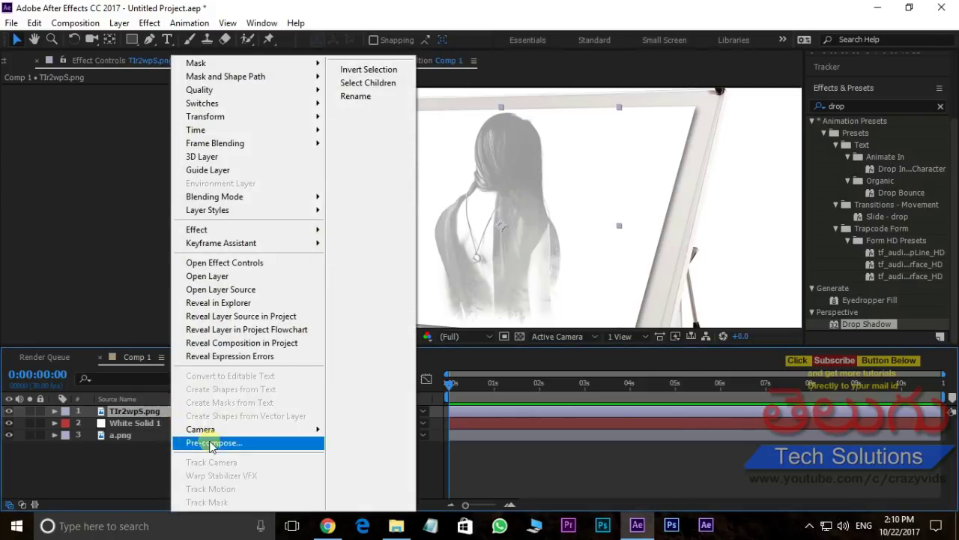
click(210, 440)
text(ghost)
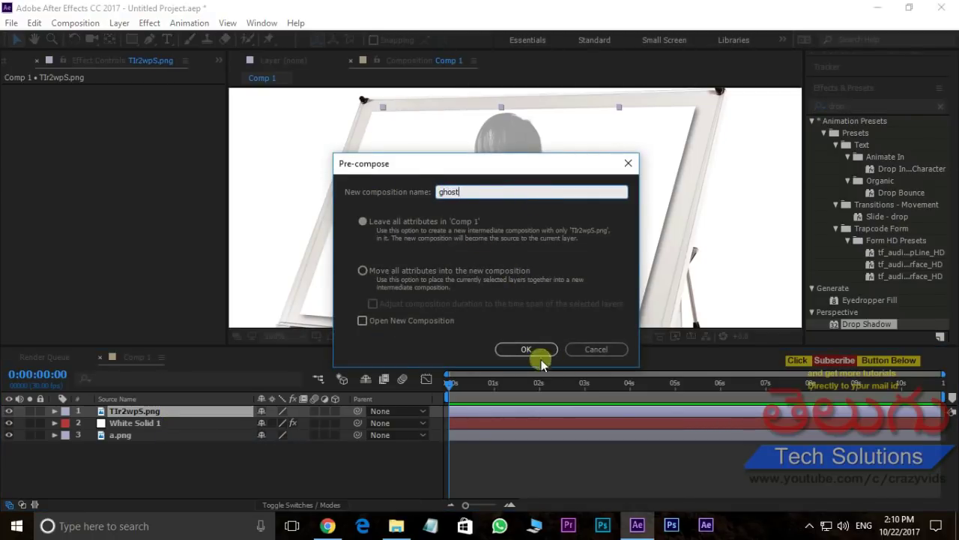
click(539, 357)
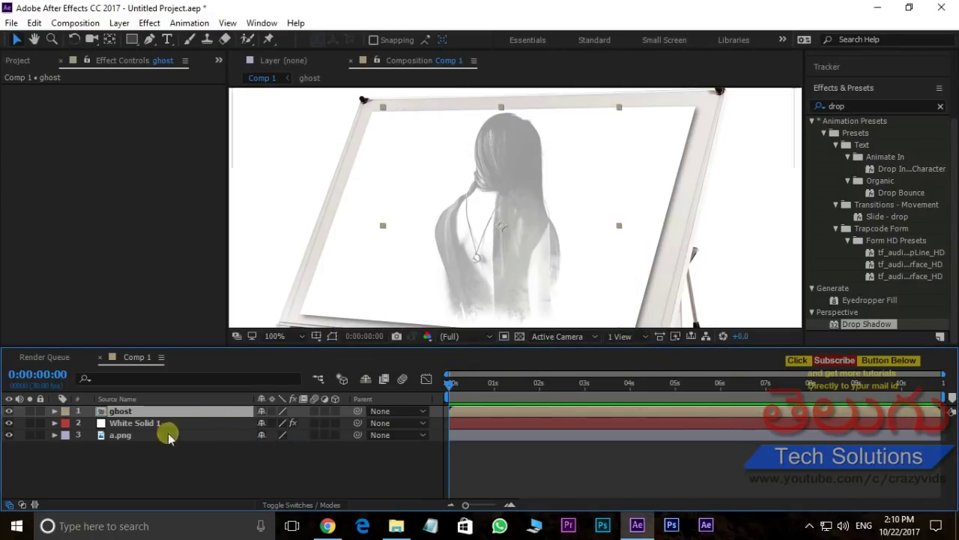
click(335, 410)
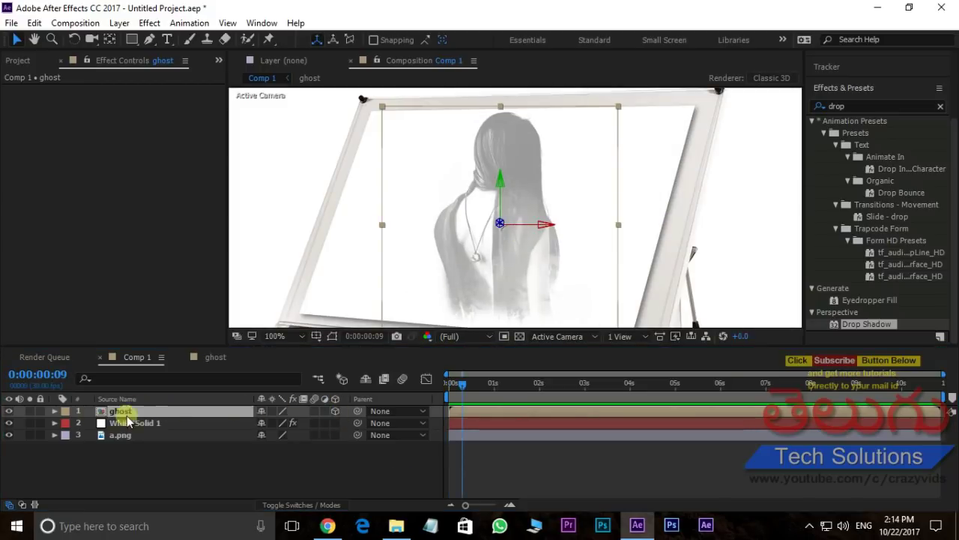
Inside the ghost precomp at one second, trace mask points down the woman's right side
double_click(122, 412)
scroll(535, 192, down, 2)
drag(467, 377, 494, 383)
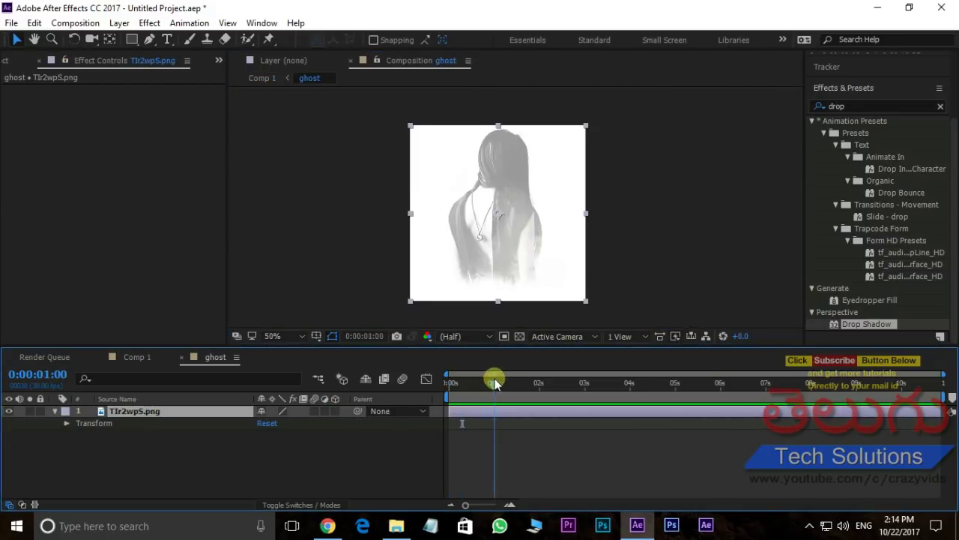
click(150, 39)
click(488, 97)
drag(522, 153, 523, 191)
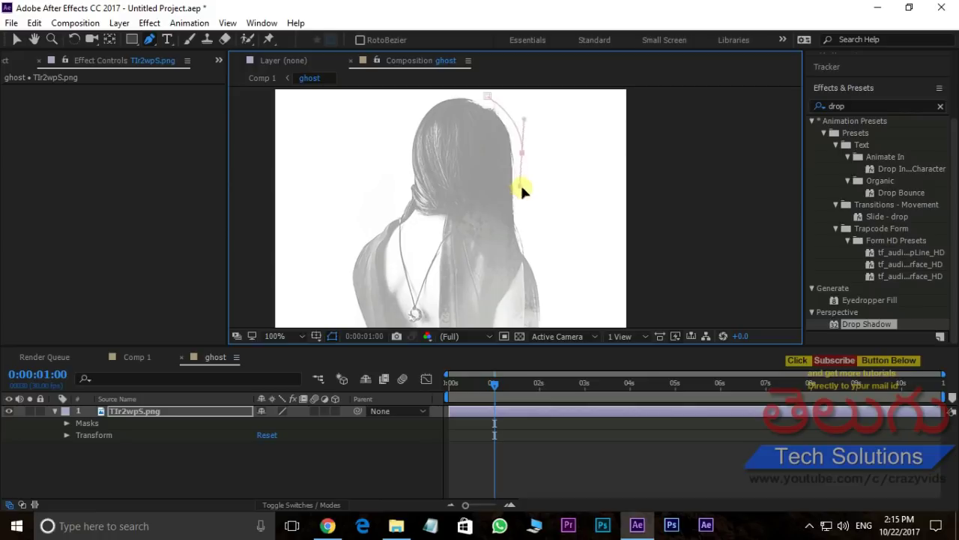
click(530, 233)
scroll(536, 225, down, 3)
click(545, 212)
click(541, 239)
click(533, 280)
click(529, 321)
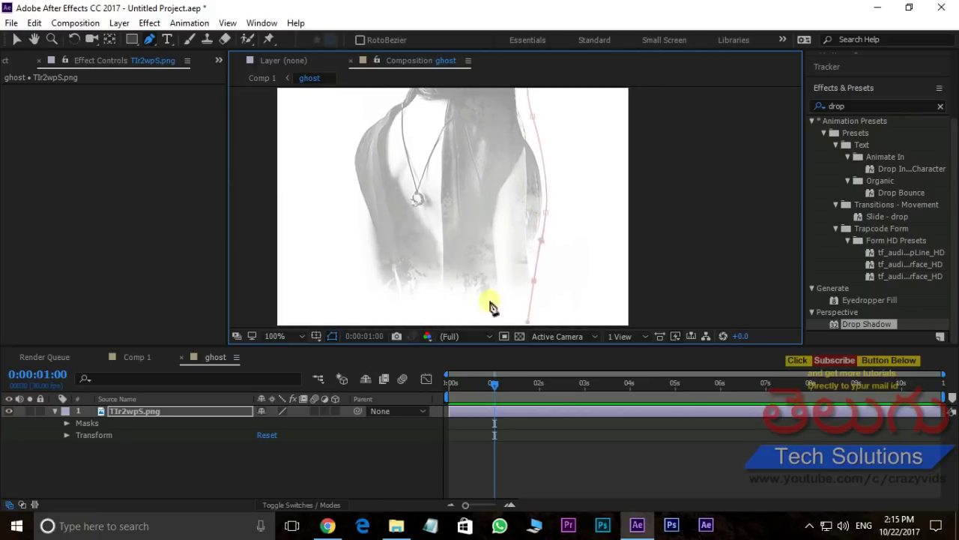
Close the mask around the head and expand Mask 1's properties
scroll(358, 113, up, 2)
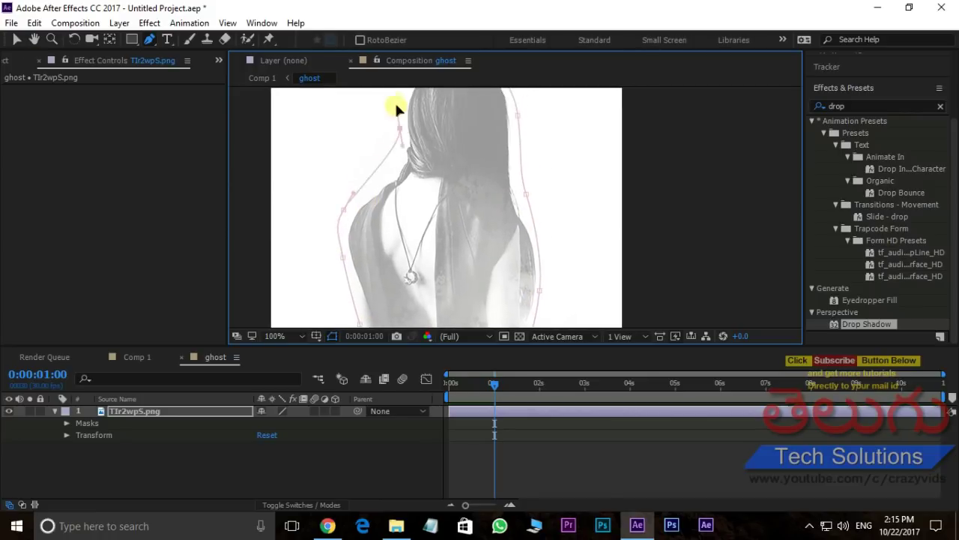
scroll(400, 111, up, 1)
click(425, 95)
click(473, 91)
click(489, 105)
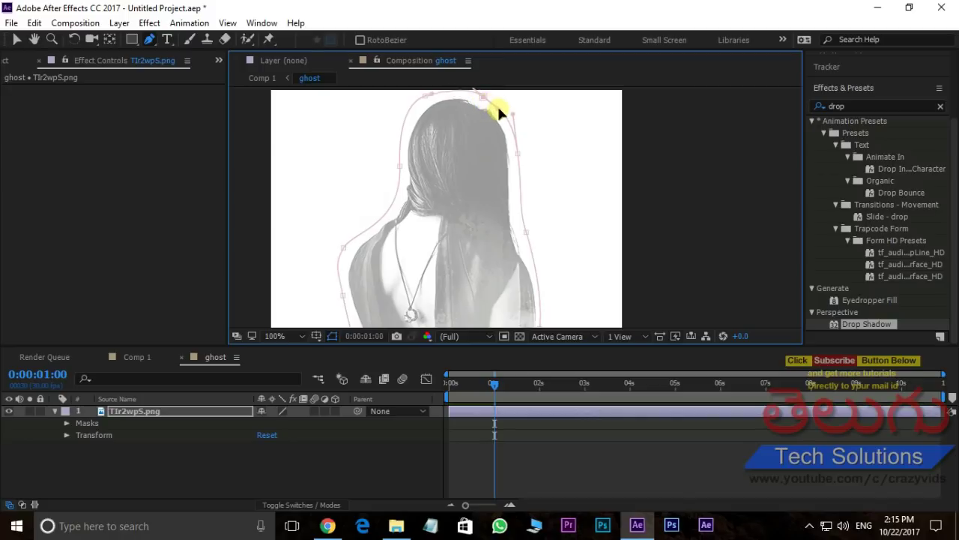
scroll(499, 112, down, 2)
scroll(517, 225, up, 2)
click(66, 423)
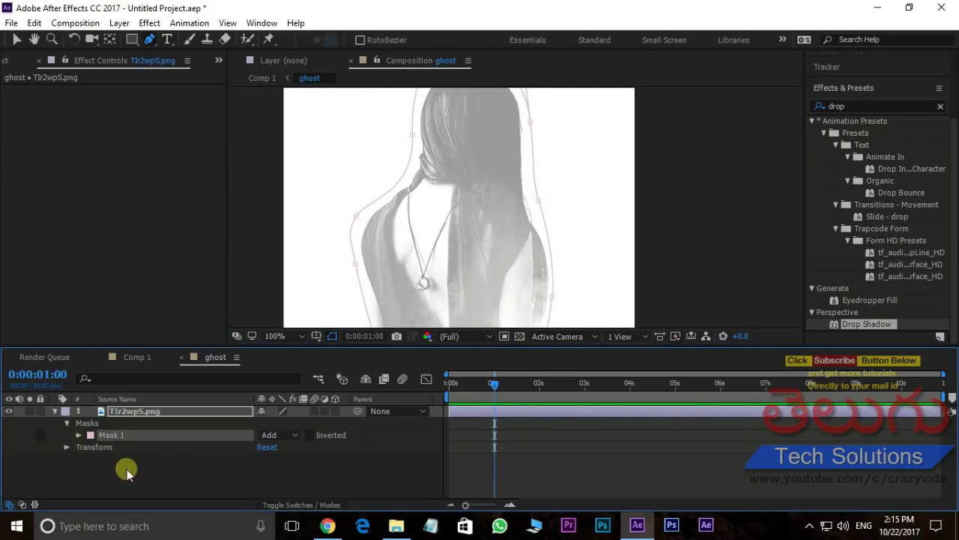
click(78, 435)
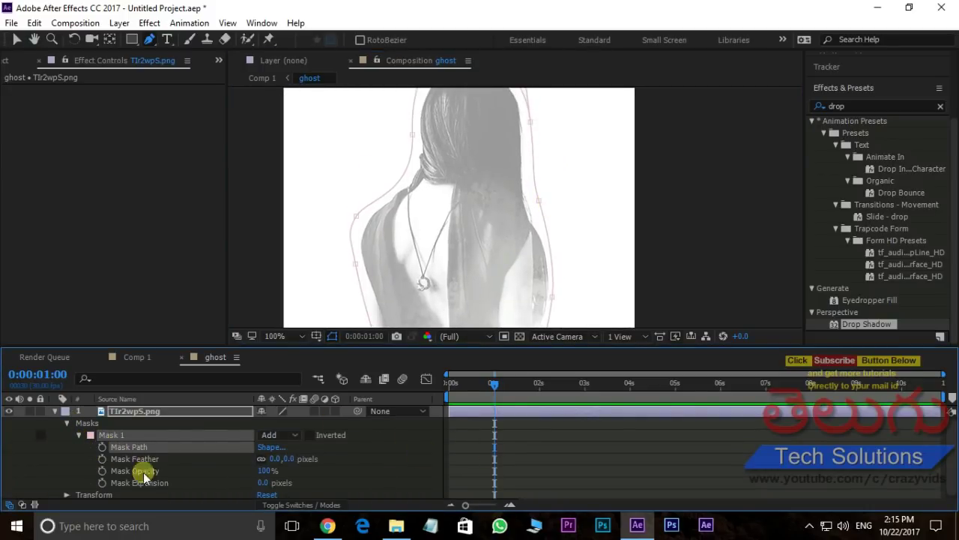
At 4 seconds, drag the mask left off the figure and preview the animation
scroll(536, 250, down, 1)
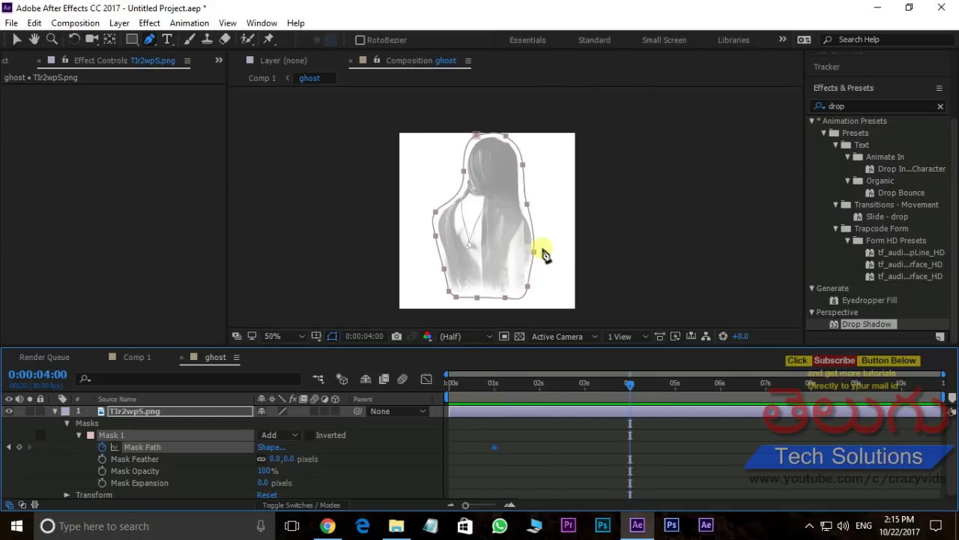
key(v)
drag(527, 282, 405, 278)
key(space)
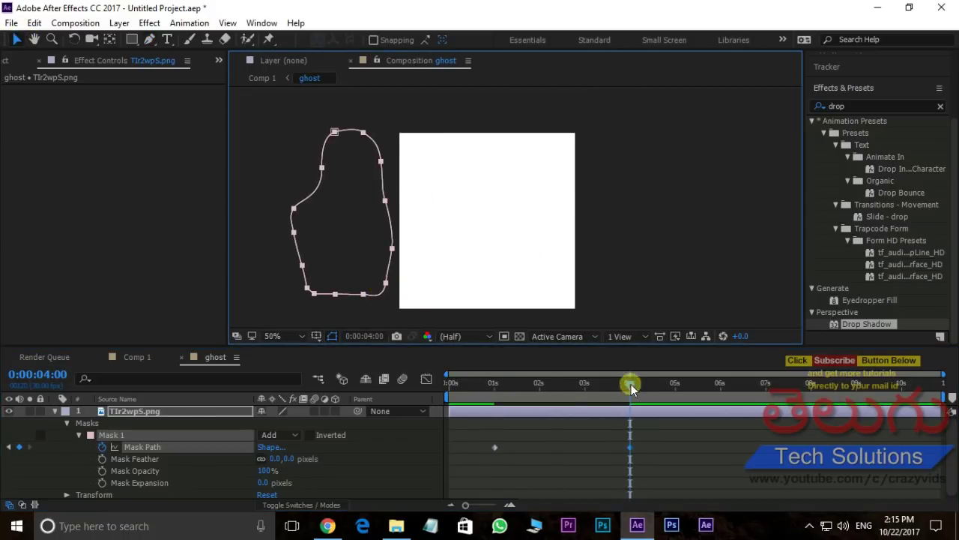
key(slash)
click(531, 383)
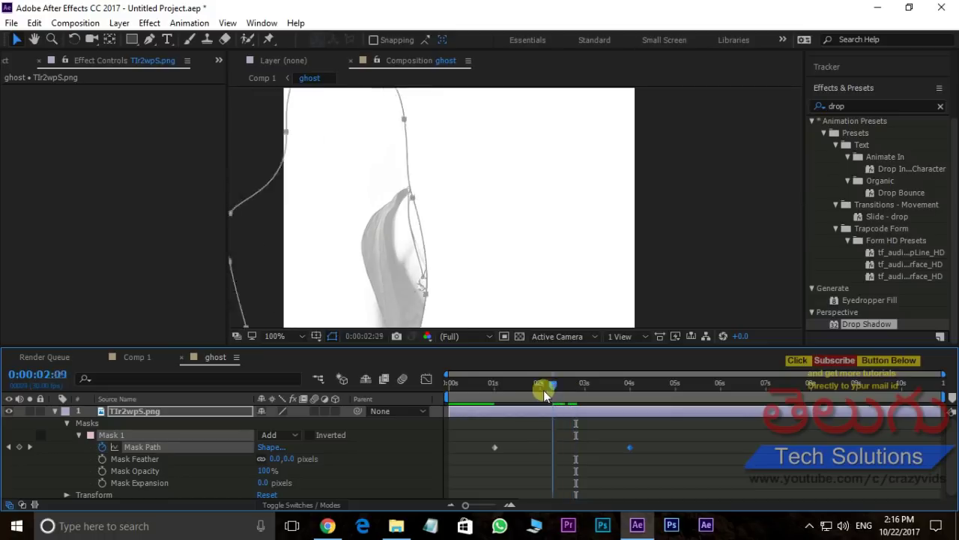
Feather the mask 17 pixels, scrub to check the wipe, and return to Comp 1
drag(280, 462, 292, 462)
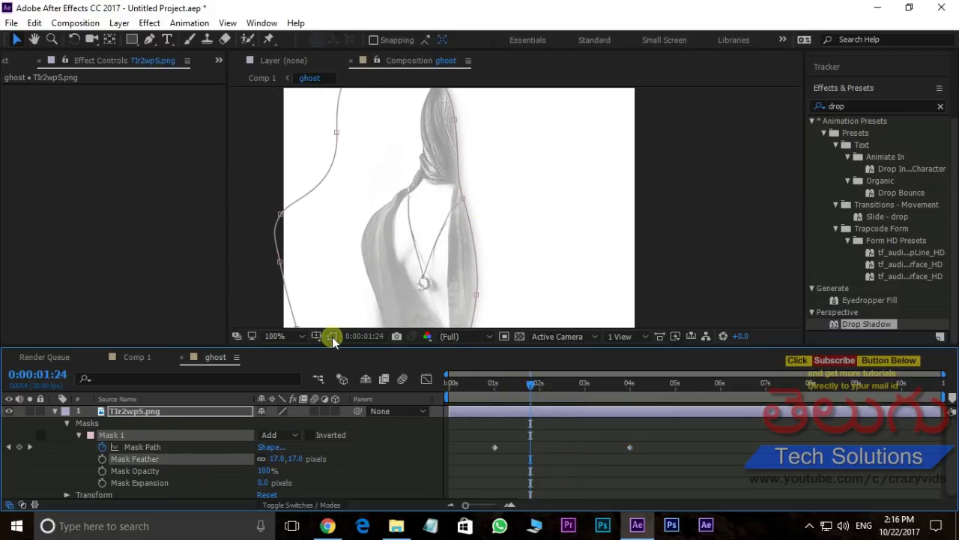
drag(531, 383, 499, 384)
click(583, 384)
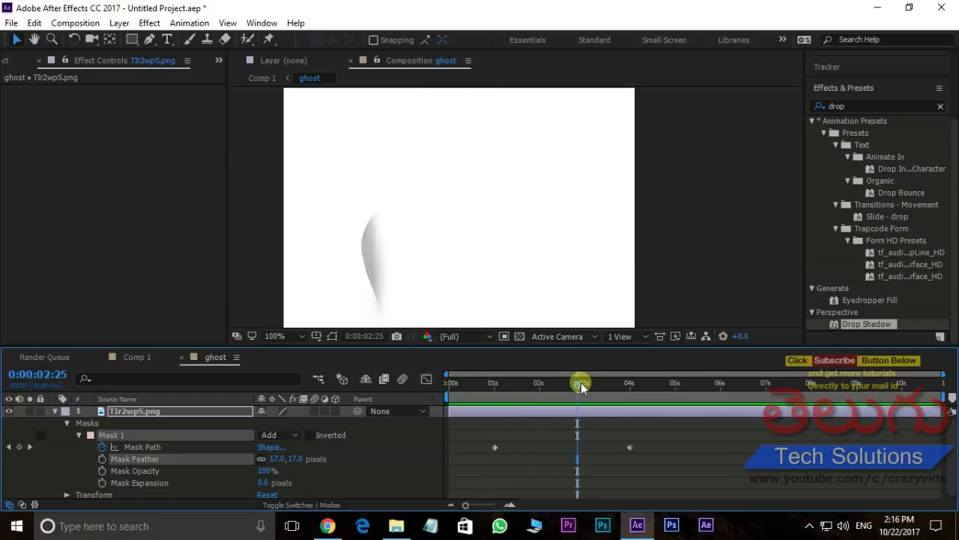
mouse_move(582, 383)
mouse_down()
mouse_move(465, 383)
mouse_move(480, 384)
mouse_up()
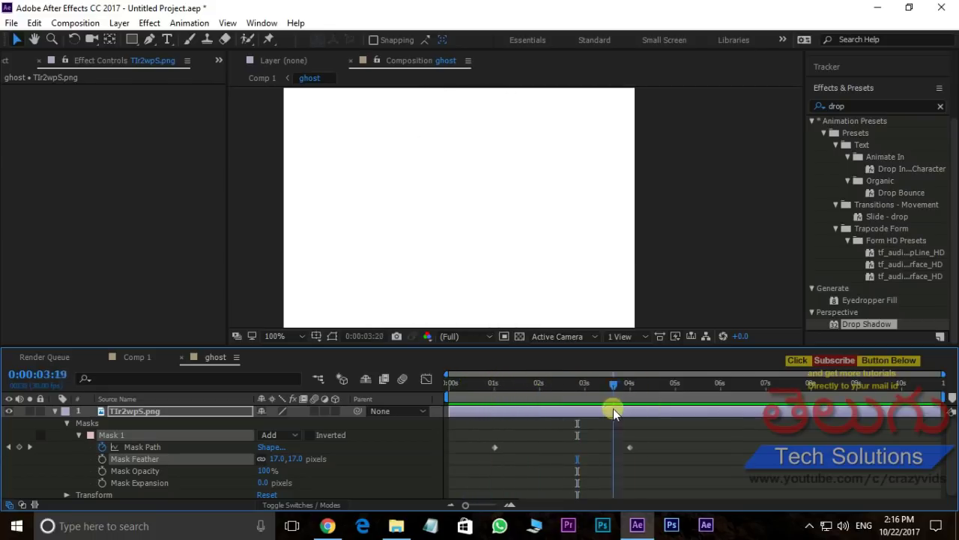
click(137, 358)
click(552, 222)
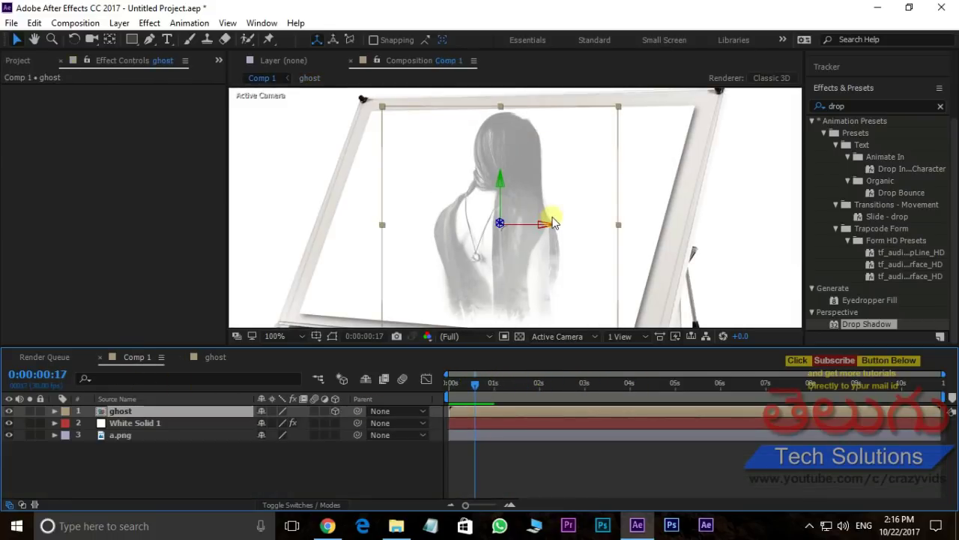
Create a solid named particles in Comp 1 and apply Trapcode Particular to it
right_click(216, 465)
mouse_move(195, 325)
click(397, 359)
text(particles)
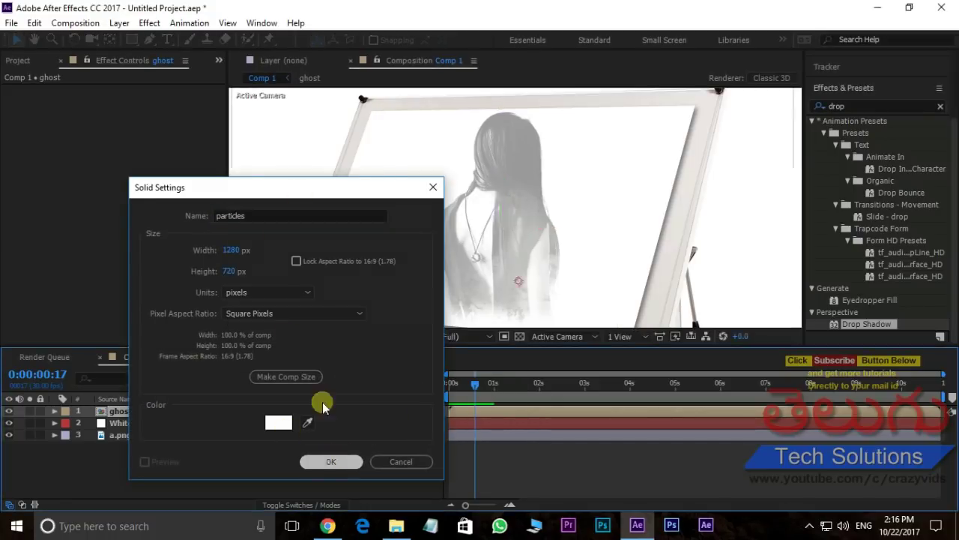
click(331, 461)
click(150, 22)
mouse_move(194, 465)
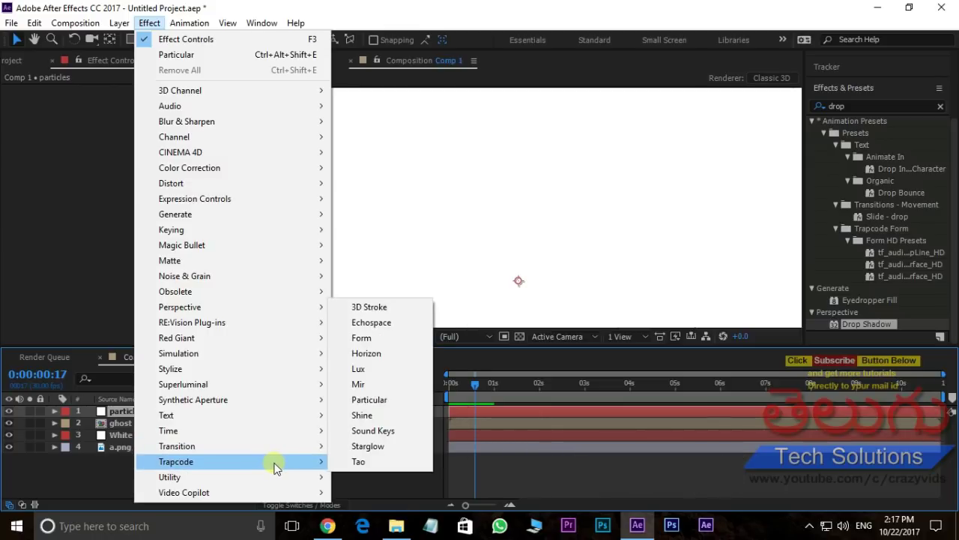
click(389, 400)
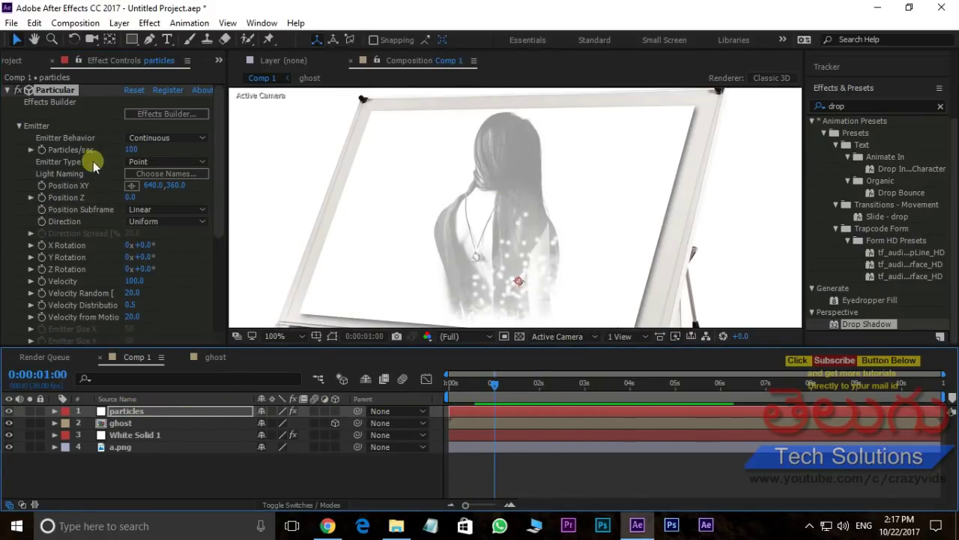
Set Particular's Emitter Type to Layer, using ghost as the emitter layer
click(207, 162)
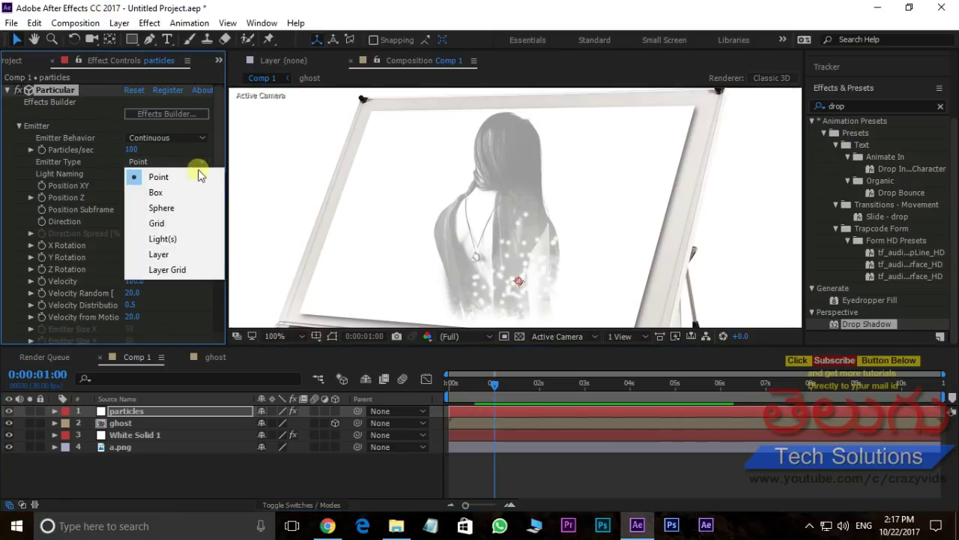
click(169, 256)
scroll(213, 239, down, 5)
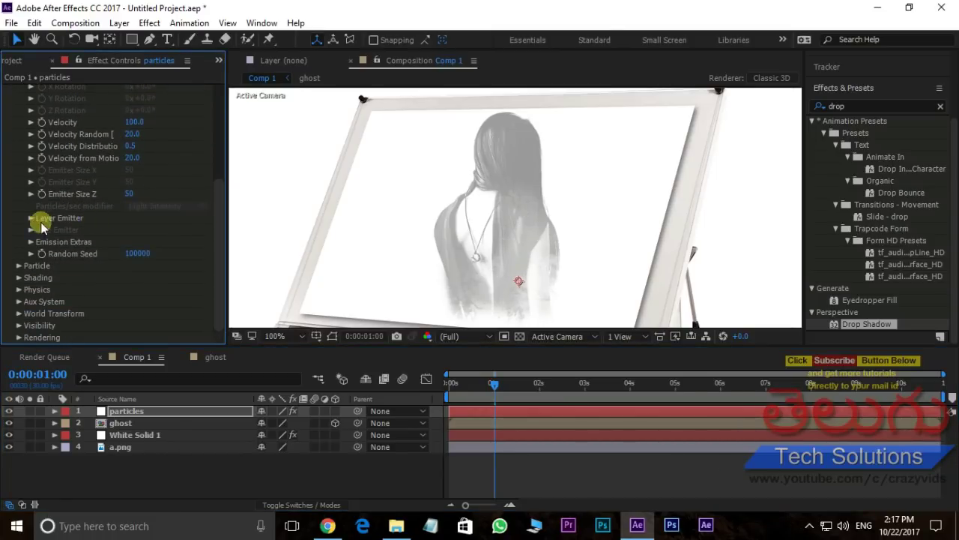
click(31, 219)
click(133, 233)
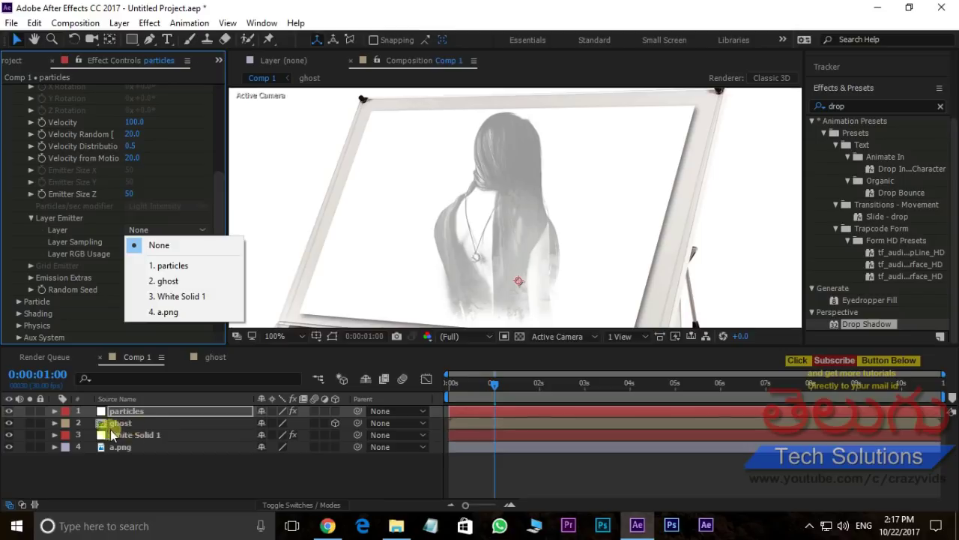
click(167, 281)
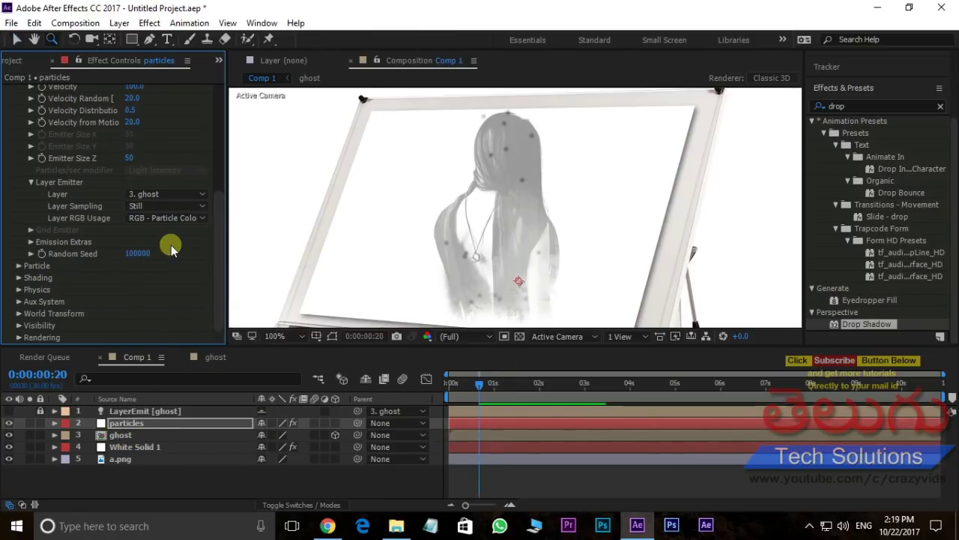
Raise Particles/sec to 200000 and preview the particles
scroll(171, 244, up, 6)
click(132, 150)
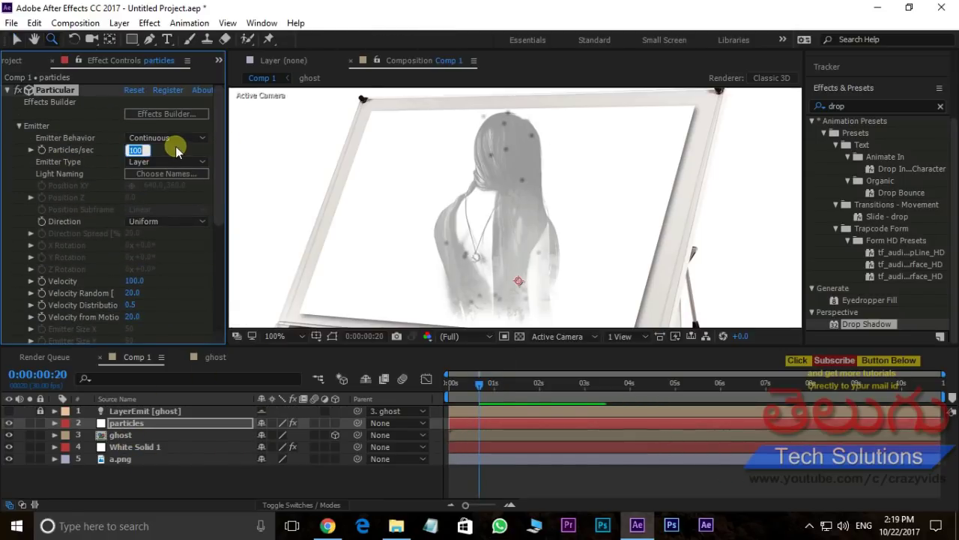
text(200000)
key(Return)
key(space)
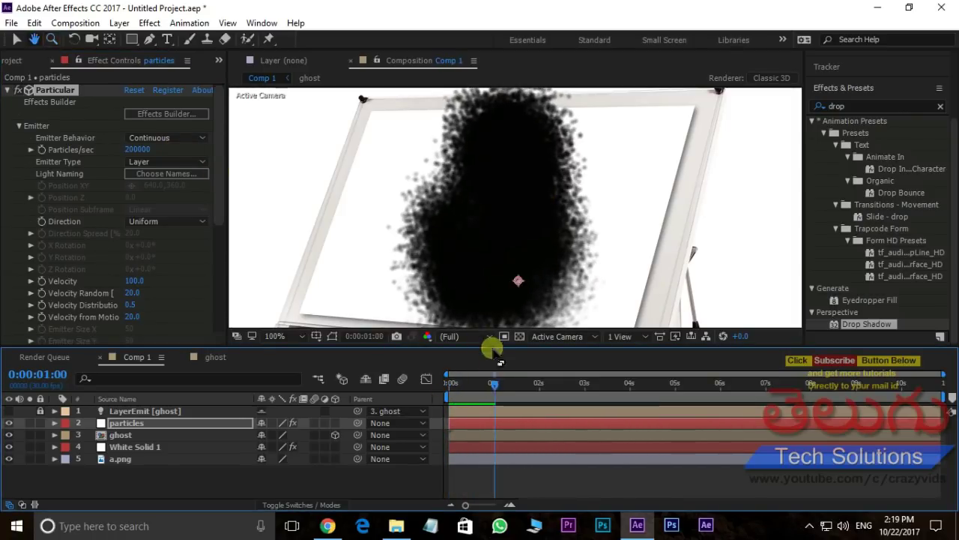
Set the particle Size to 2 in Particular's Particle settings
click(19, 126)
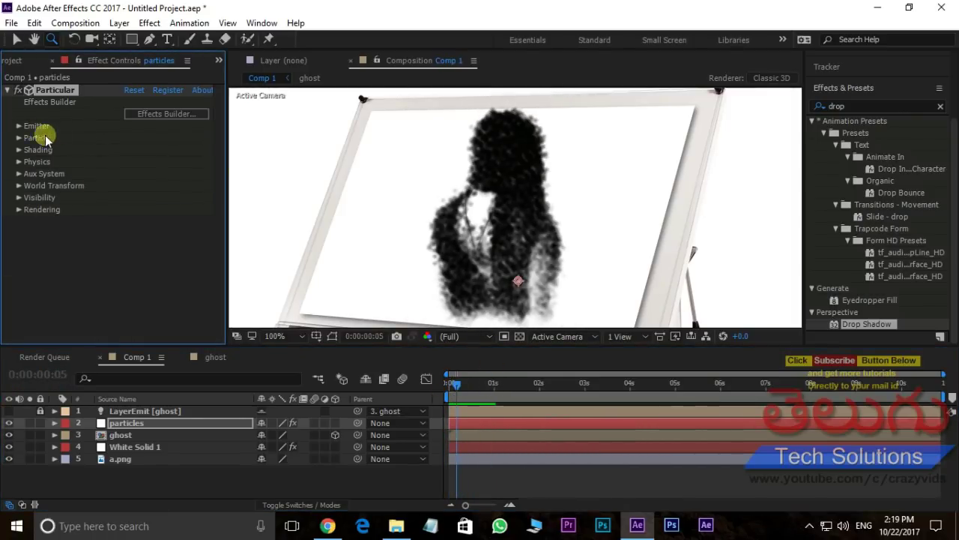
click(19, 138)
text(1.5)
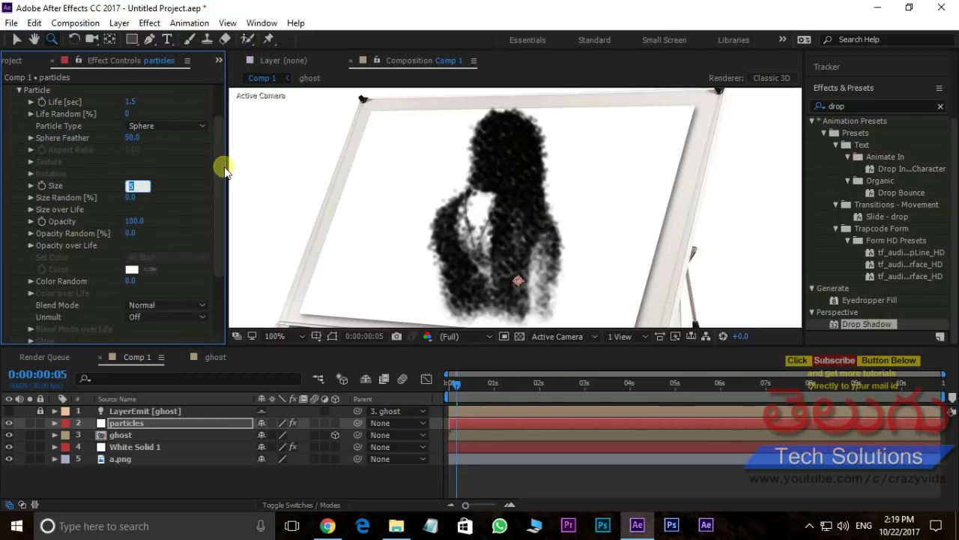
text(3)
key(Return)
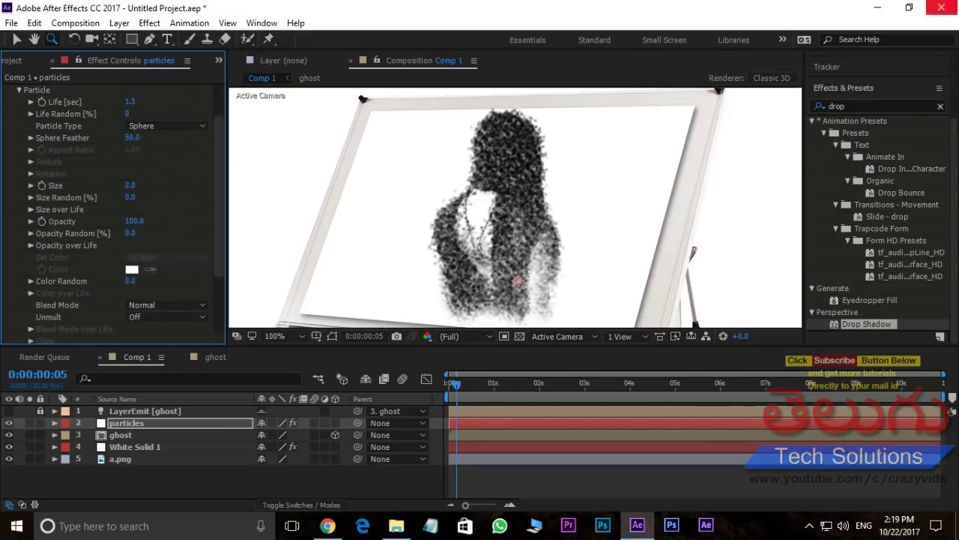
click(130, 185)
text(2)
key(Return)
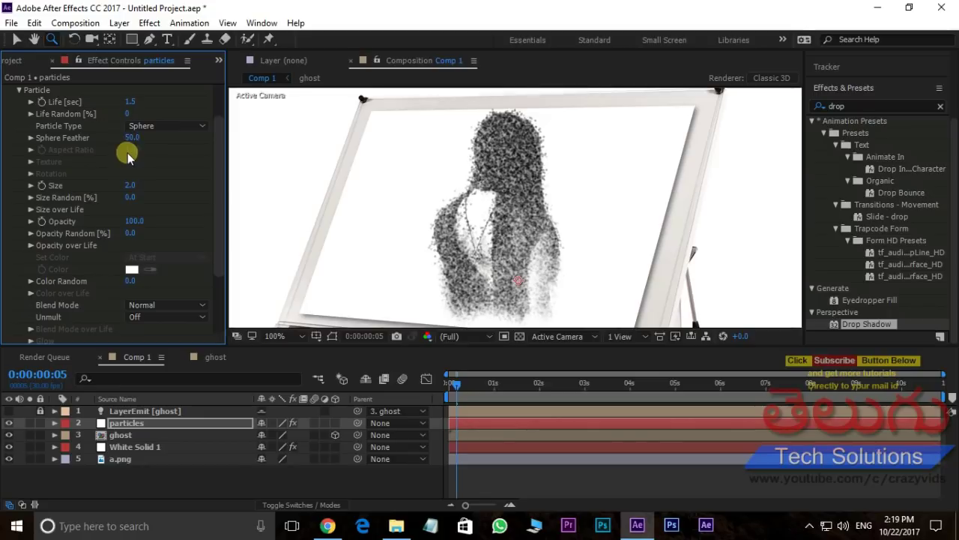
Draw a decaying Size over Life curve and a linear fading Opacity over Life curve
click(31, 209)
scroll(67, 188, down, 2)
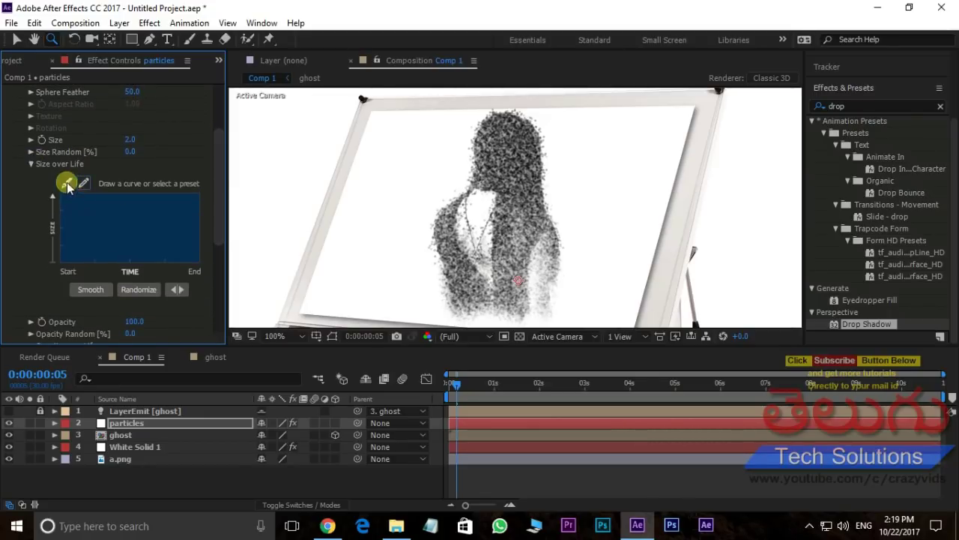
mouse_move(164, 197)
mouse_down()
mouse_move(102, 231)
mouse_move(120, 225)
mouse_up()
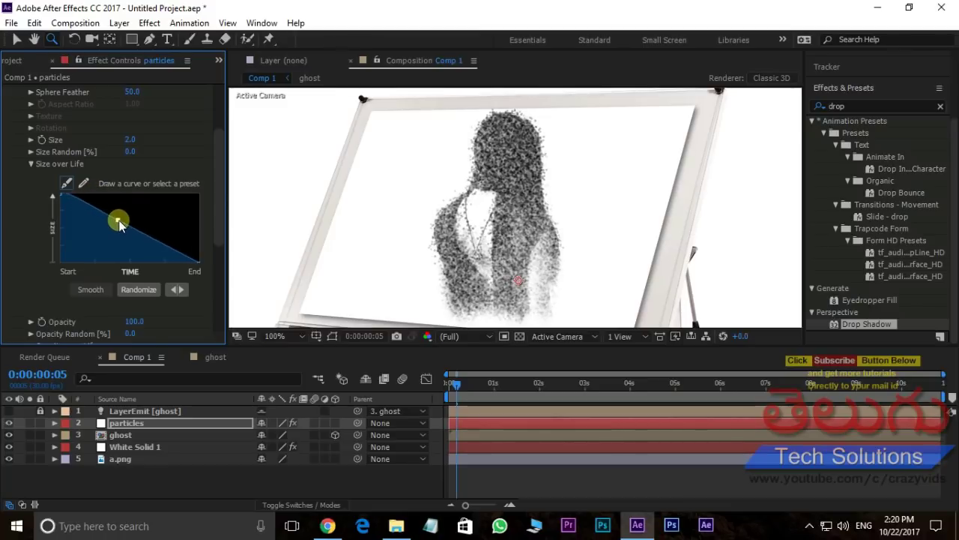
click(31, 164)
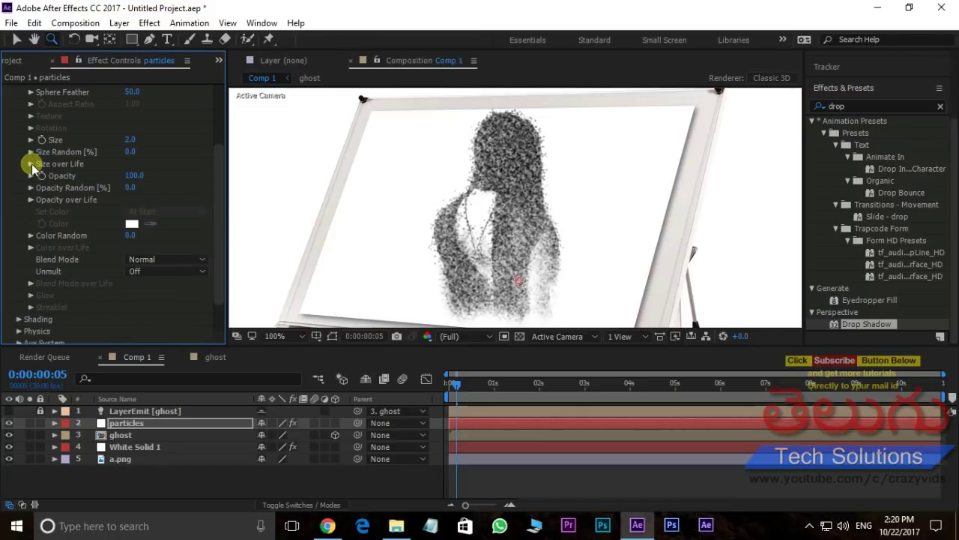
click(76, 200)
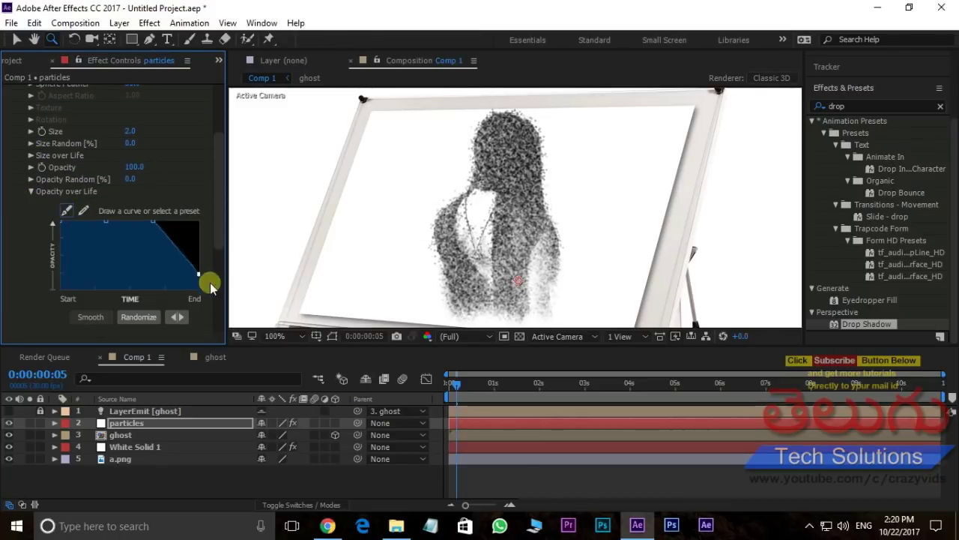
drag(107, 225, 122, 257)
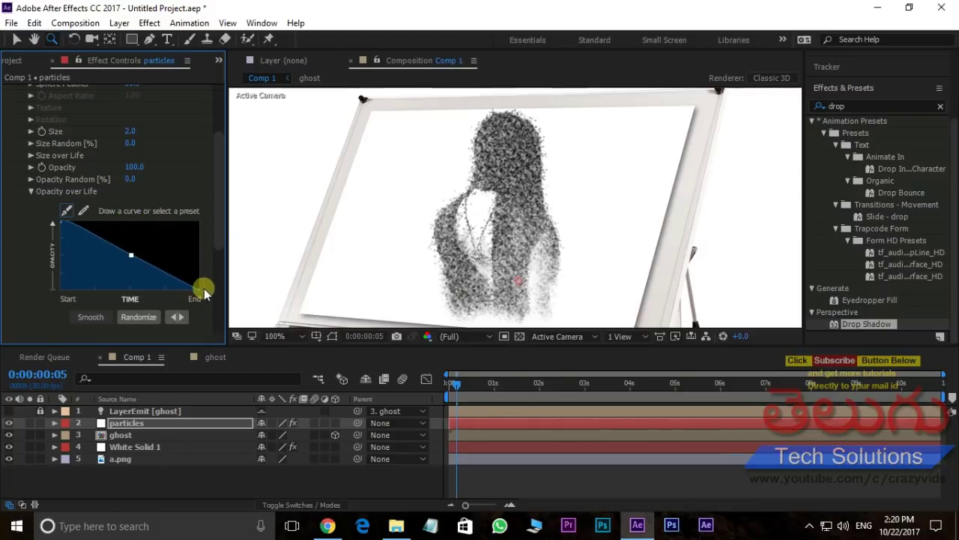
drag(455, 384, 522, 388)
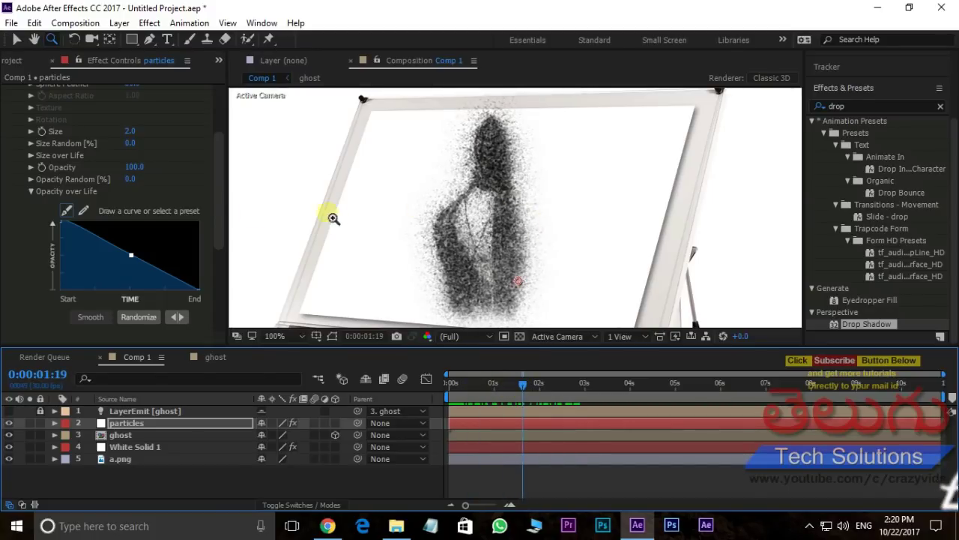
Set Particular's Physics Gravity to -100 and the Air Wind X to -230
scroll(220, 194, down, 6)
click(60, 282)
scroll(117, 254, down, 2)
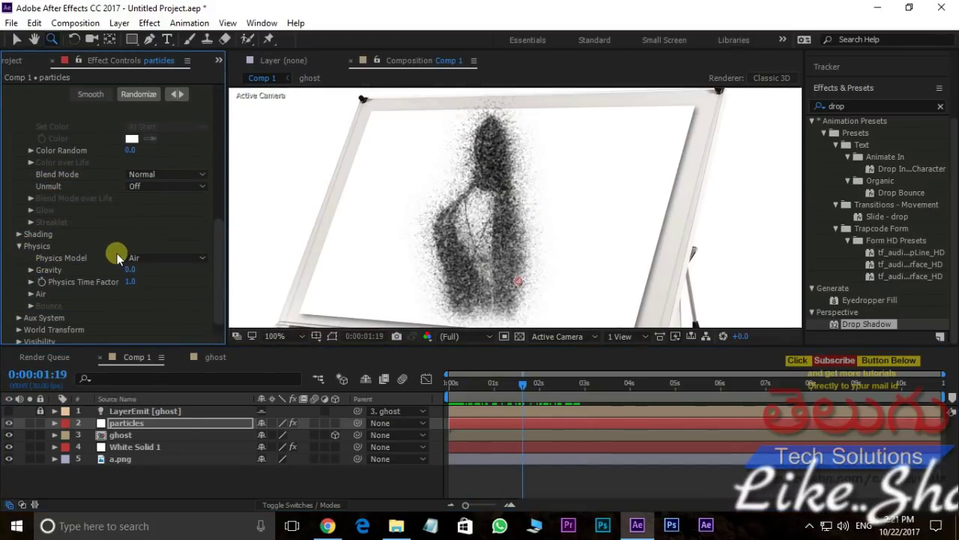
drag(128, 270, 125, 272)
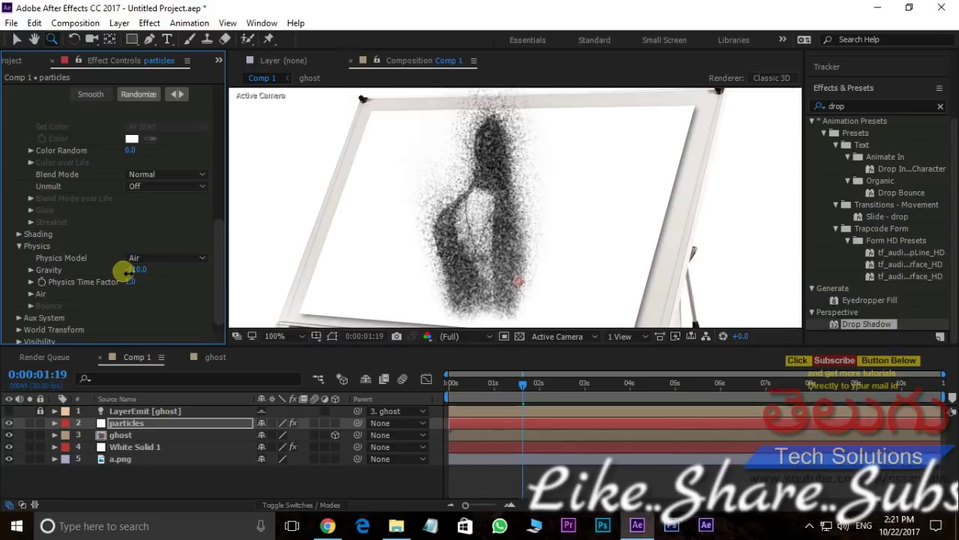
scroll(215, 243, down, 2)
click(32, 275)
scroll(99, 219, down, 3)
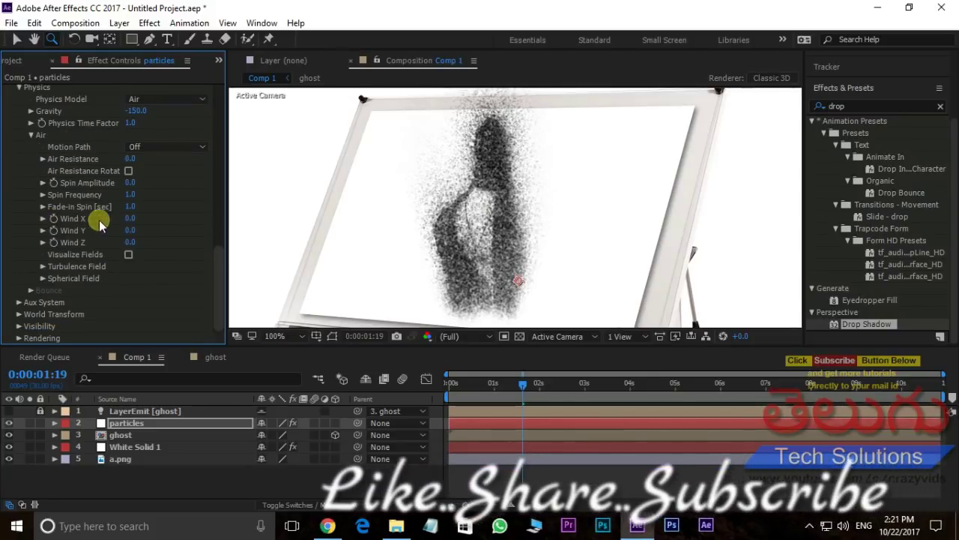
drag(130, 218, 65, 239)
drag(134, 111, 146, 111)
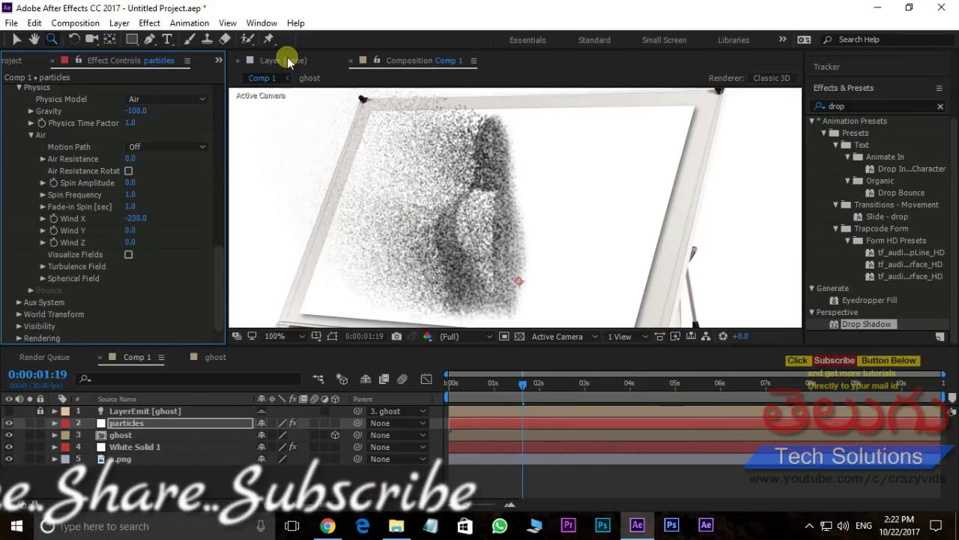
Raise the Turbulence Field's Affect Position to 203 and return to the comp start
click(43, 266)
scroll(214, 250, down, 4)
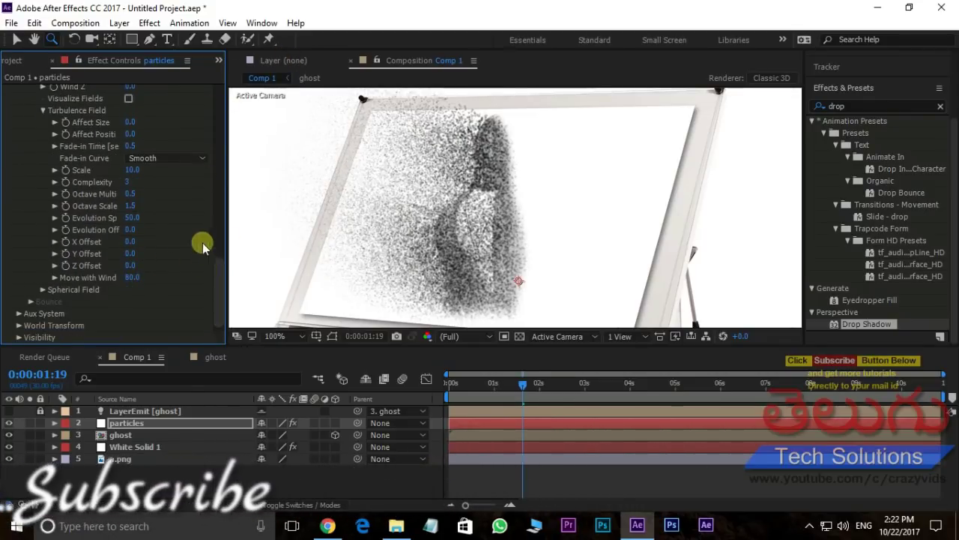
drag(130, 134, 199, 131)
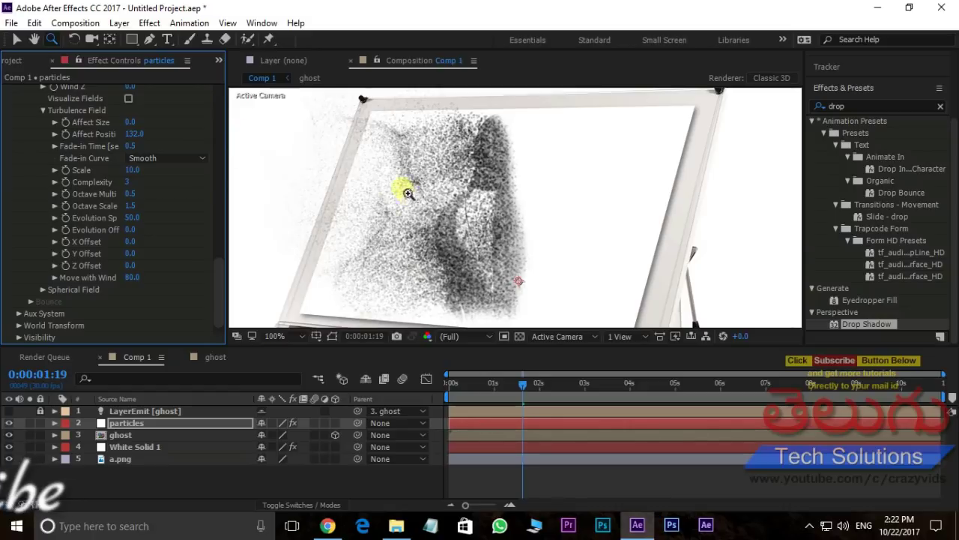
drag(133, 132, 180, 128)
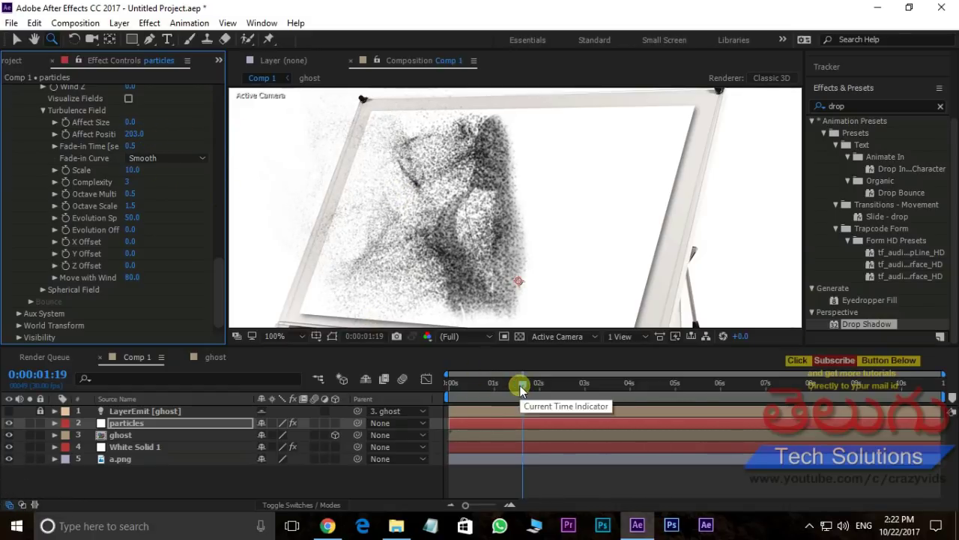
drag(520, 386, 453, 380)
Preview the dispersal and trim Comp 1 to its work area, about 4 seconds
key(space)
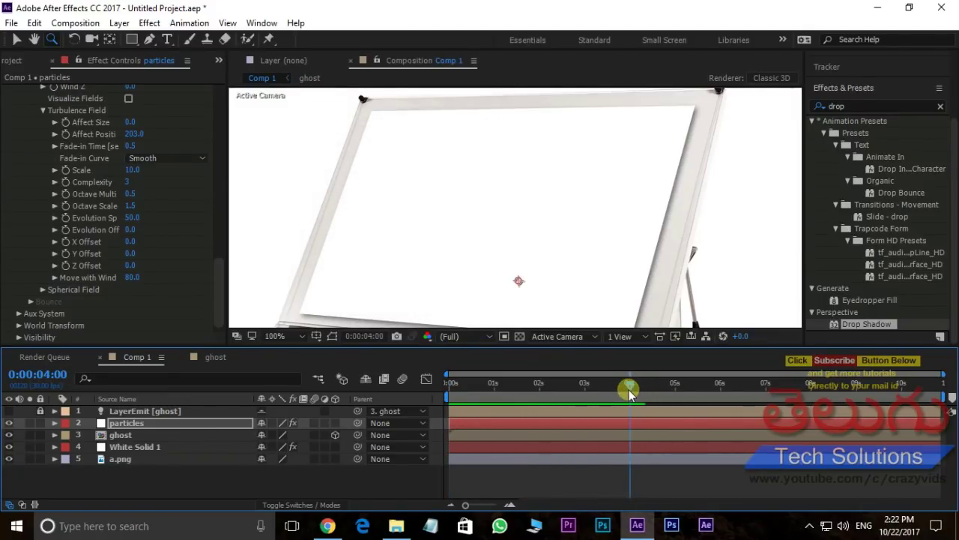
right_click(545, 395)
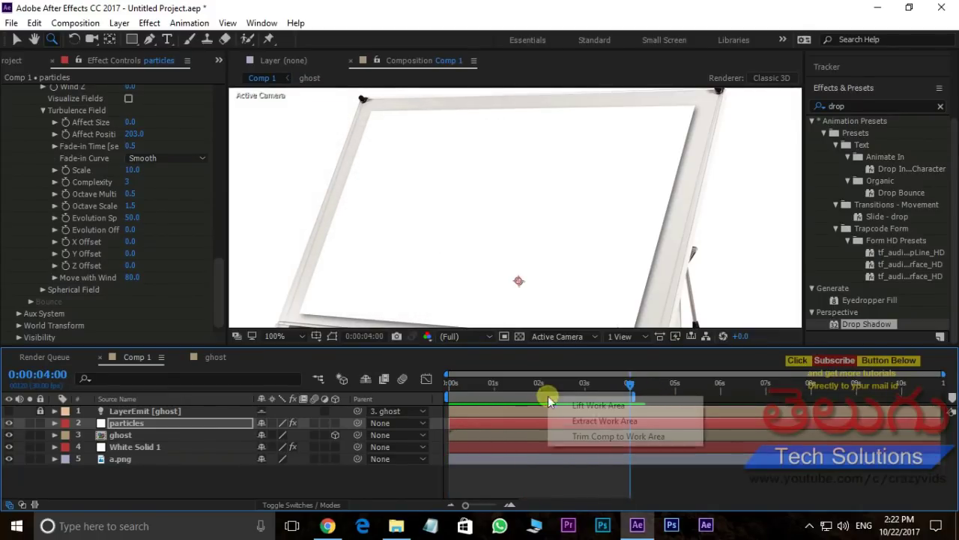
click(586, 441)
key(space)
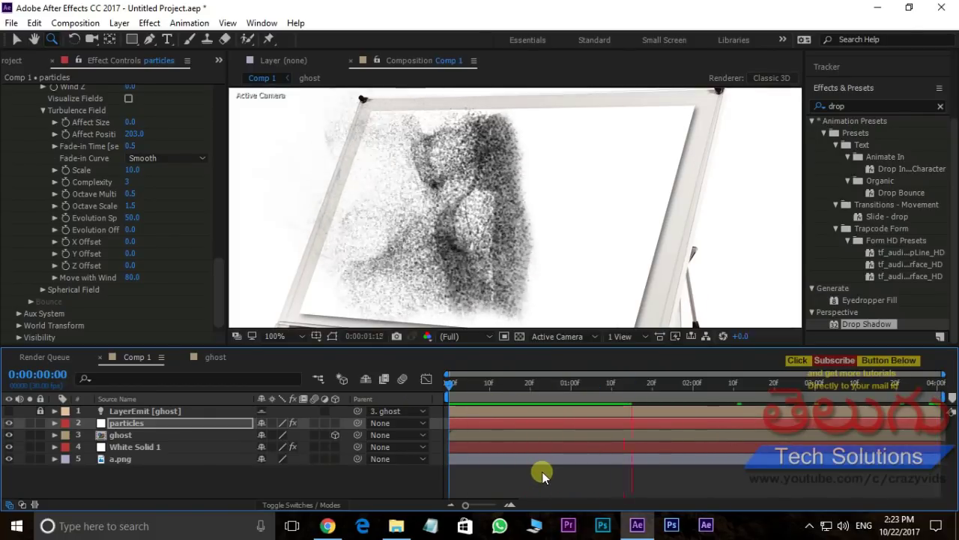
key(space)
key(space)
Move the ghost precomp's first Mask Path keyframe earlier, then preview Comp 1 again
double_click(465, 433)
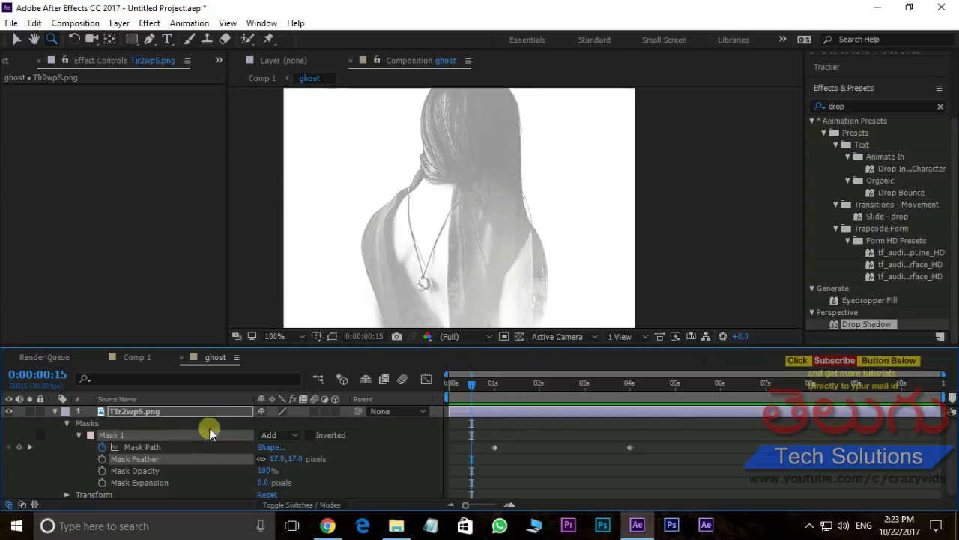
drag(494, 447, 475, 447)
key(Home)
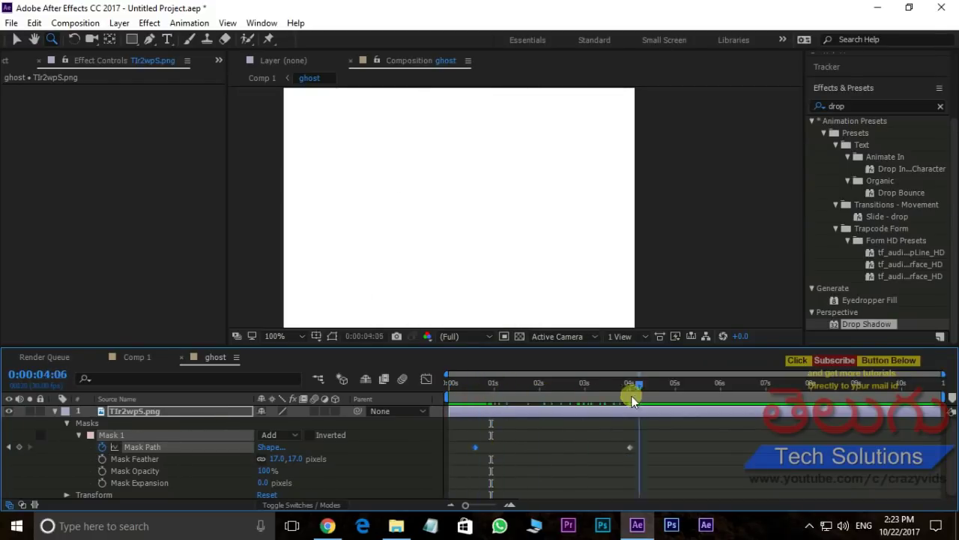
click(131, 357)
key(space)
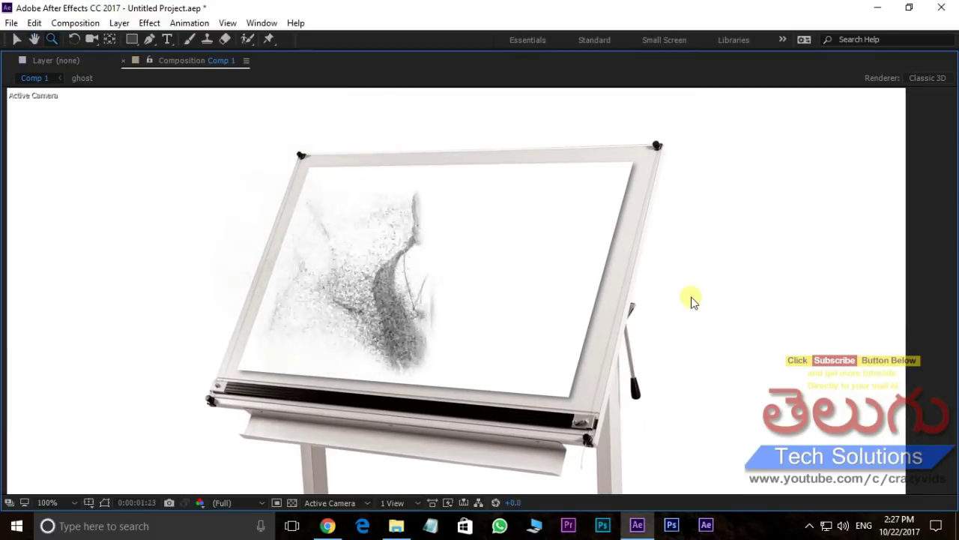
key(space)
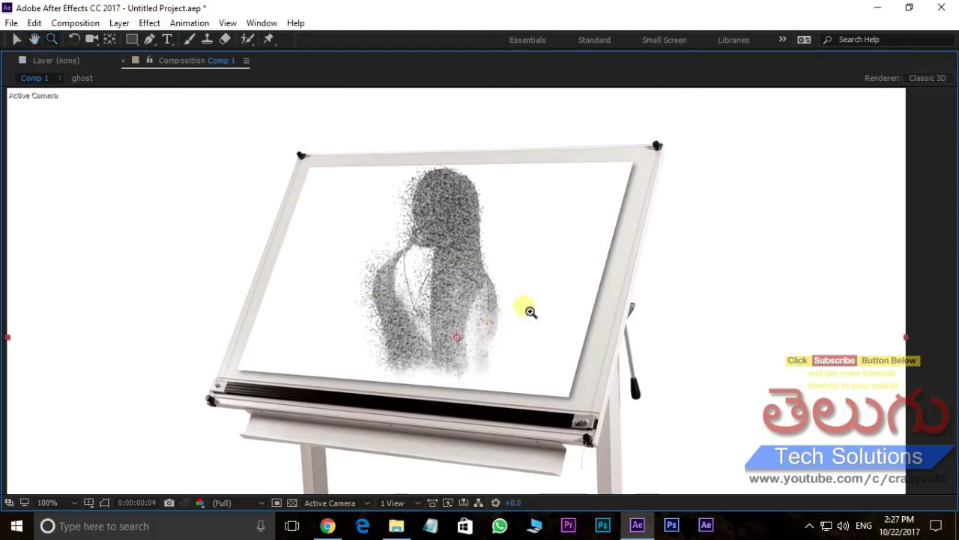